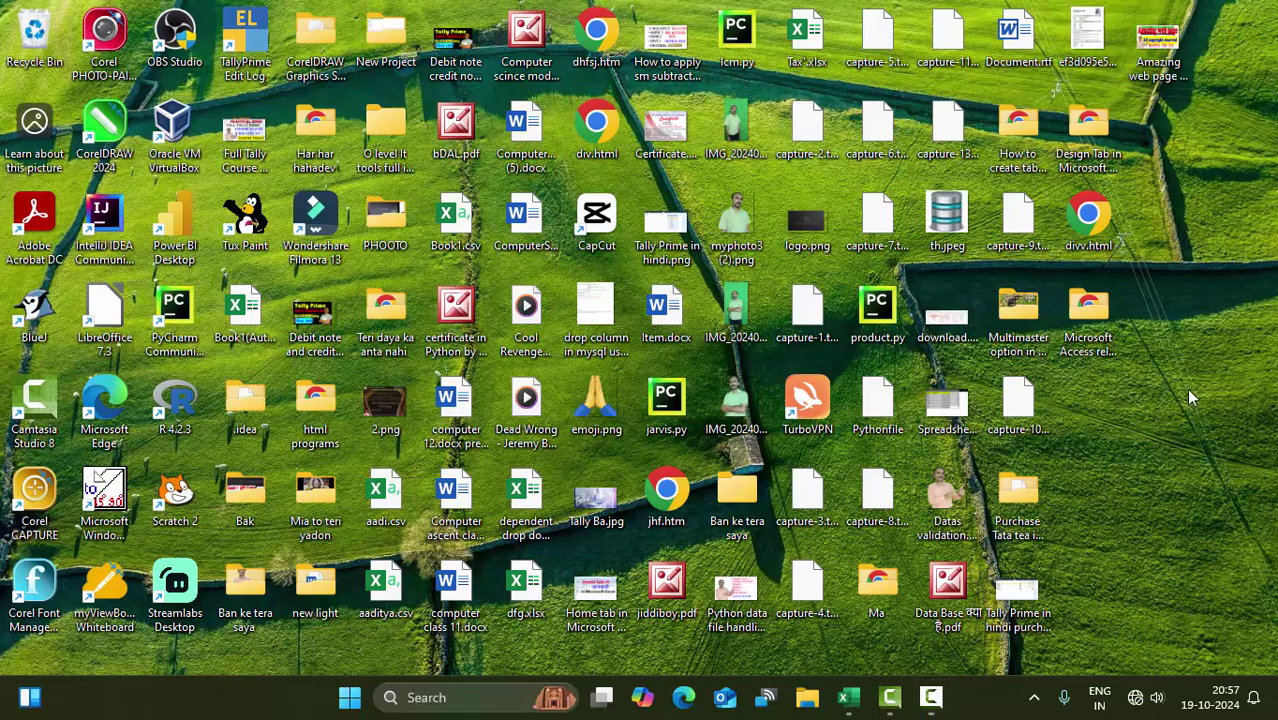
Refresh the desktop and bring the Book1(AutoRecovered).xlsx workbook to the front in Excel.
{"action": "right_click", "coordinate": [1127, 425]}
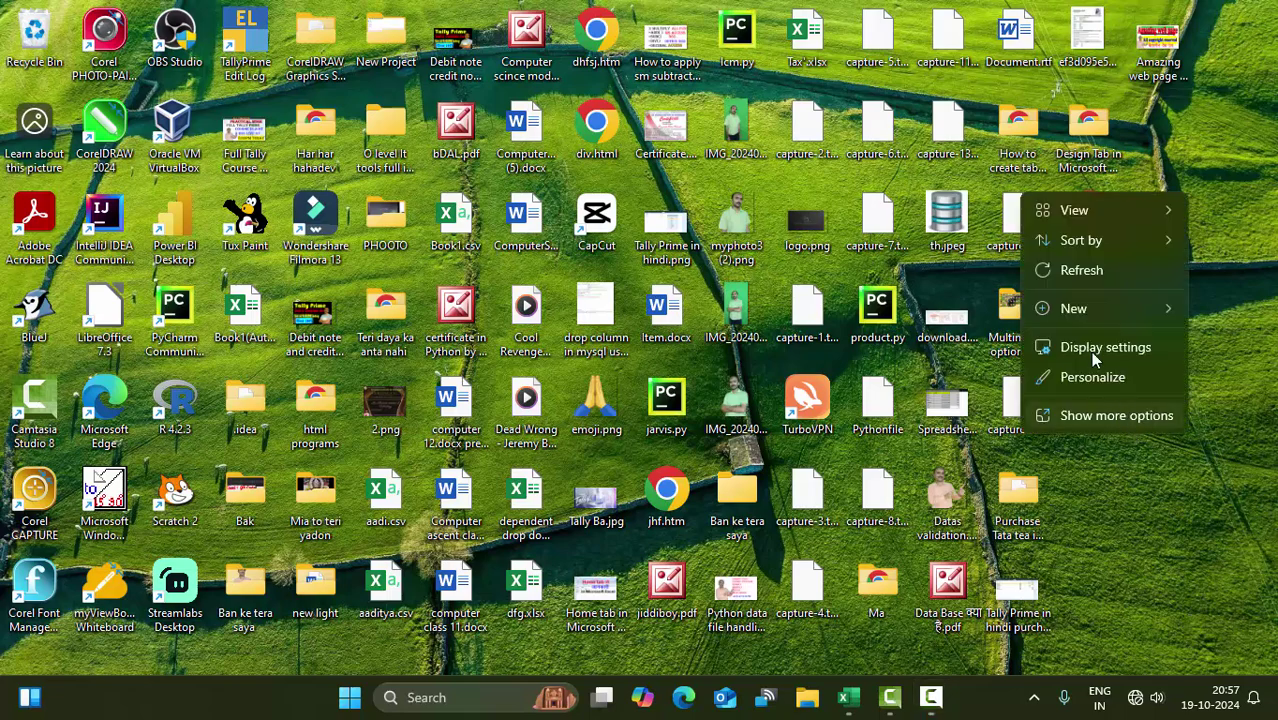
{"action": "left_click", "coordinate": [1064, 281]}
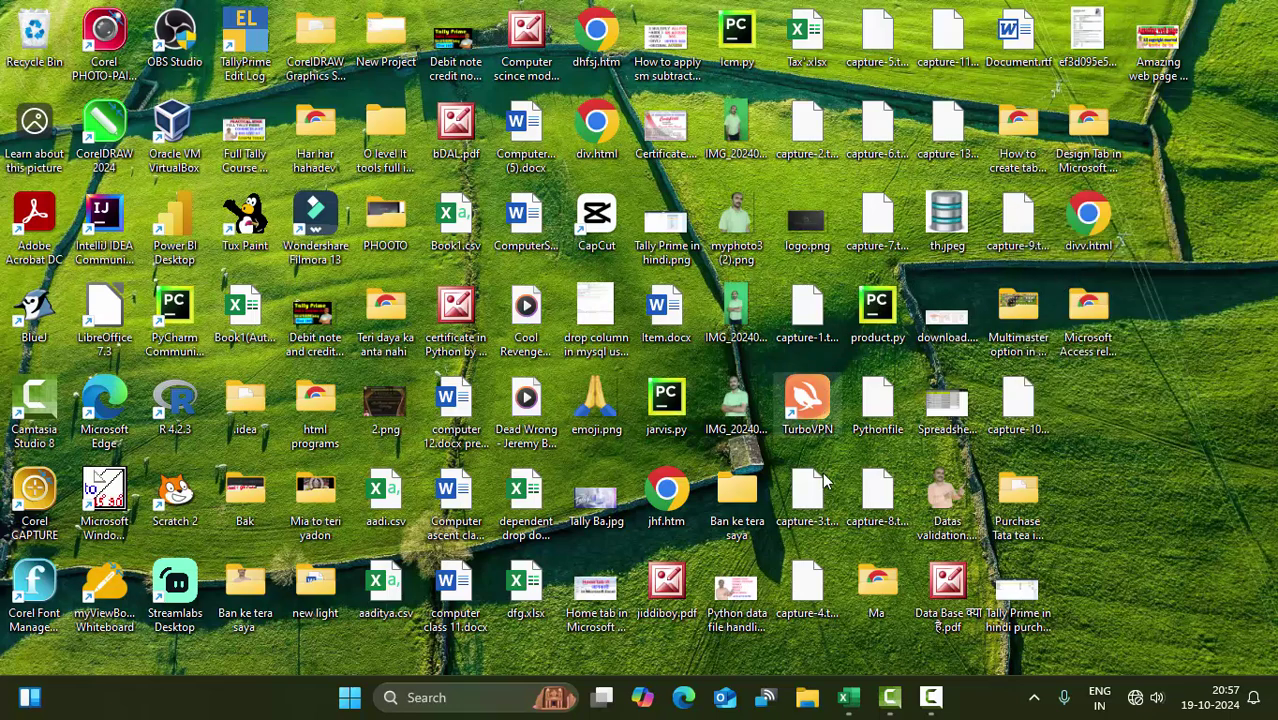
{"action": "left_click", "coordinate": [847, 699]}
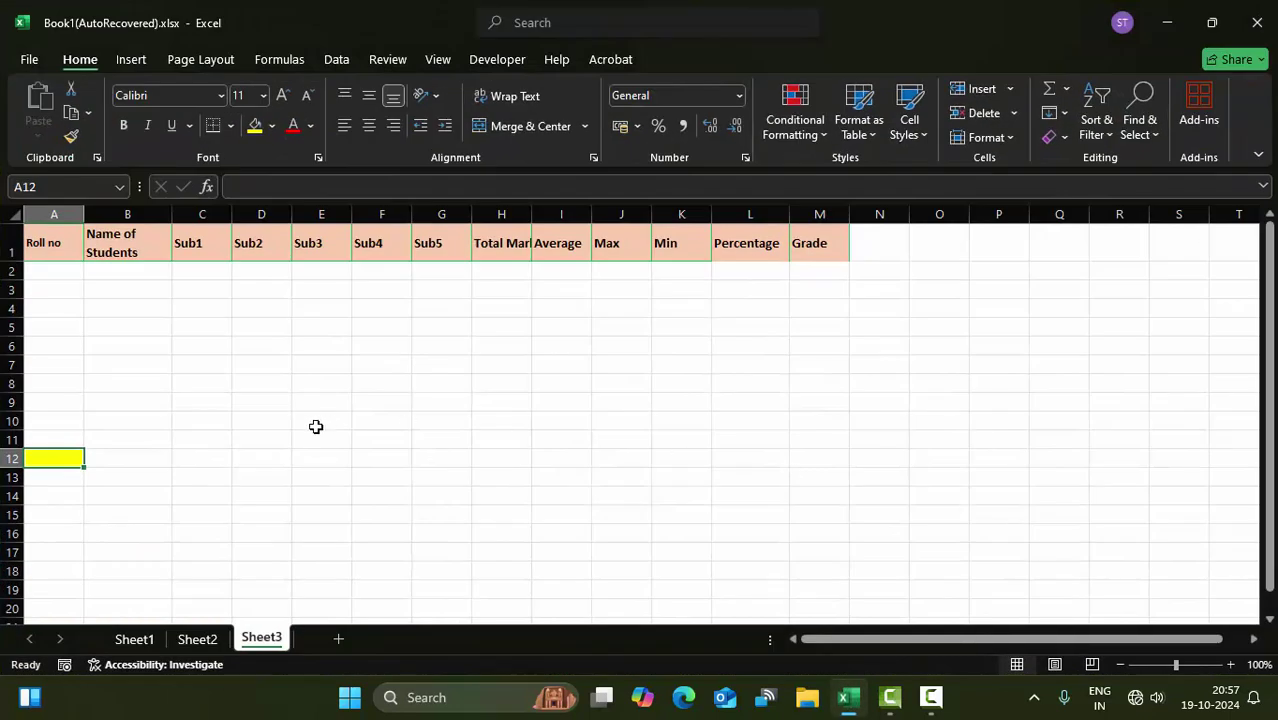
Select the A1:M12 student marks table on Sheet2, then move on to the other sheets.
{"action": "left_click", "coordinate": [195, 639]}
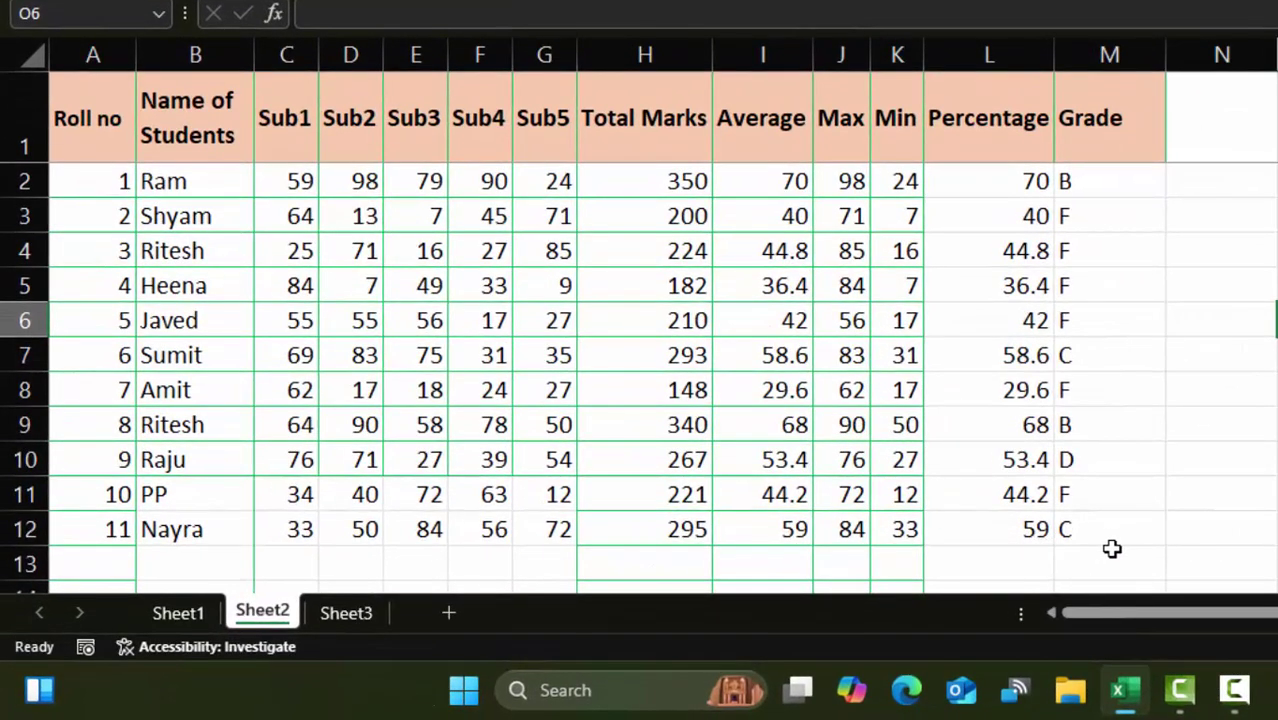
{"action": "left_click_drag", "start_coordinate": [1112, 548], "coordinate": [57, 141]}
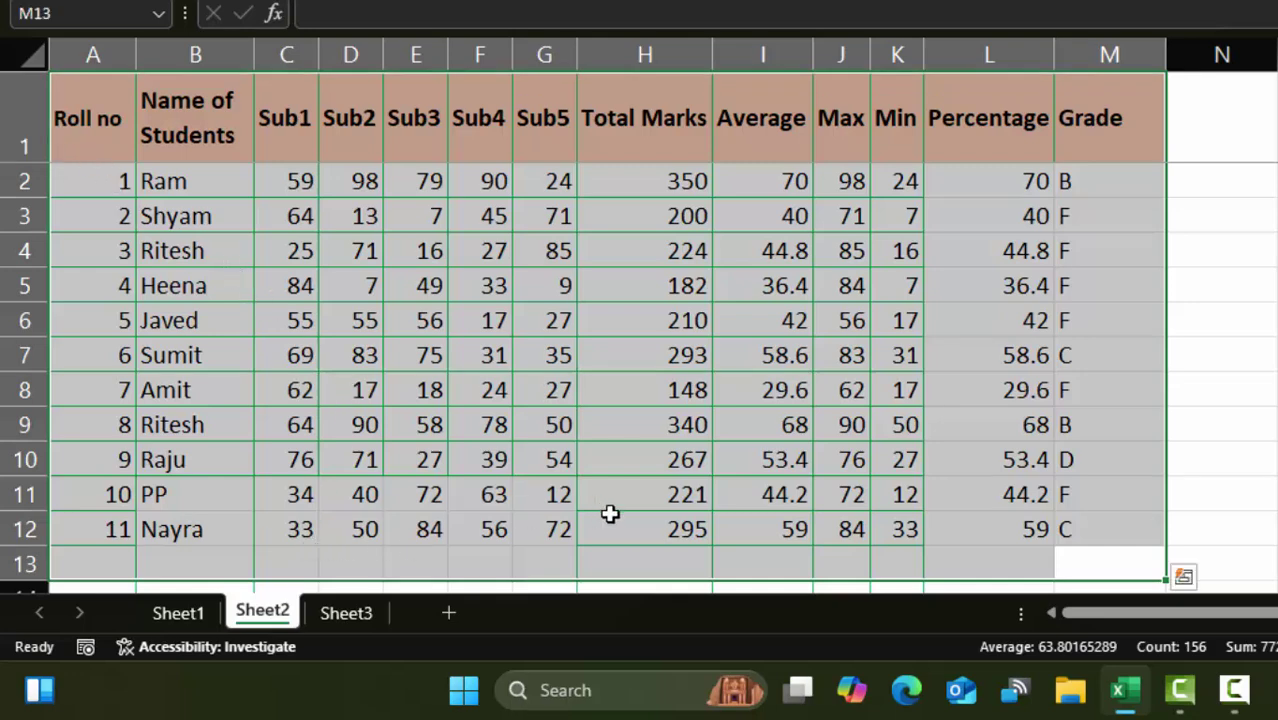
{"action": "left_click_drag", "start_coordinate": [1100, 533], "coordinate": [41, 91]}
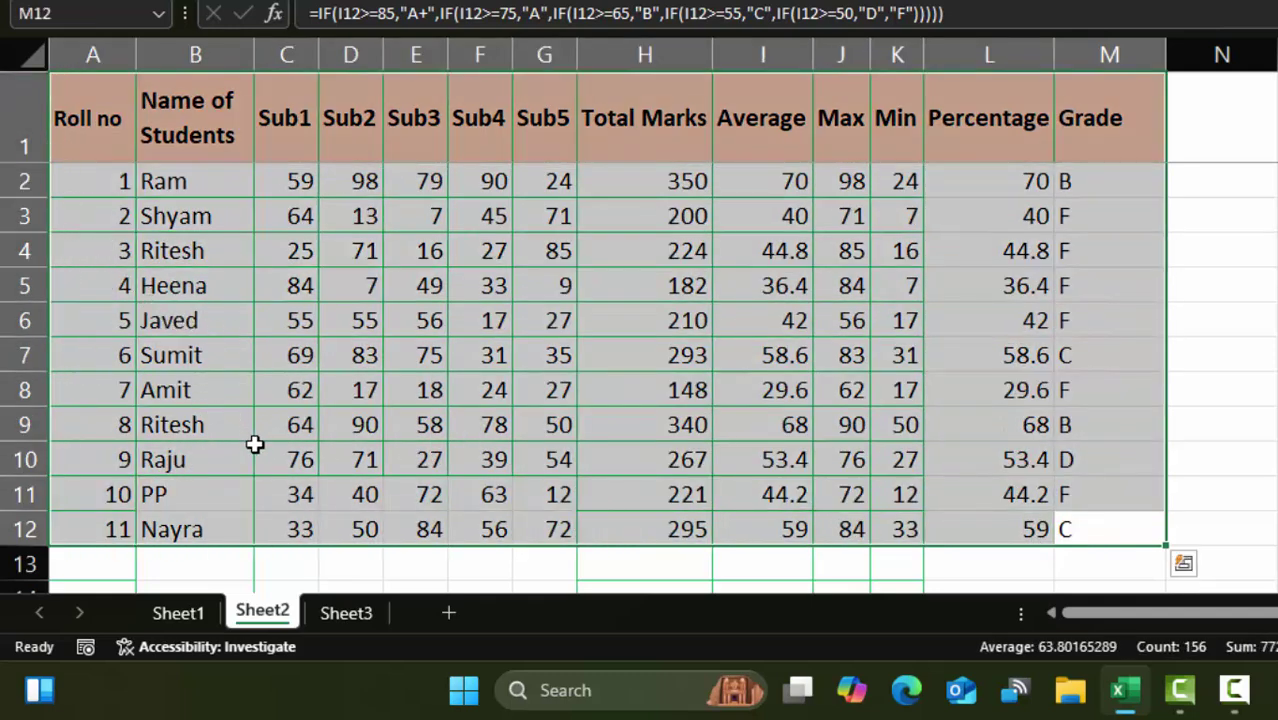
{"action": "left_click", "coordinate": [349, 616]}
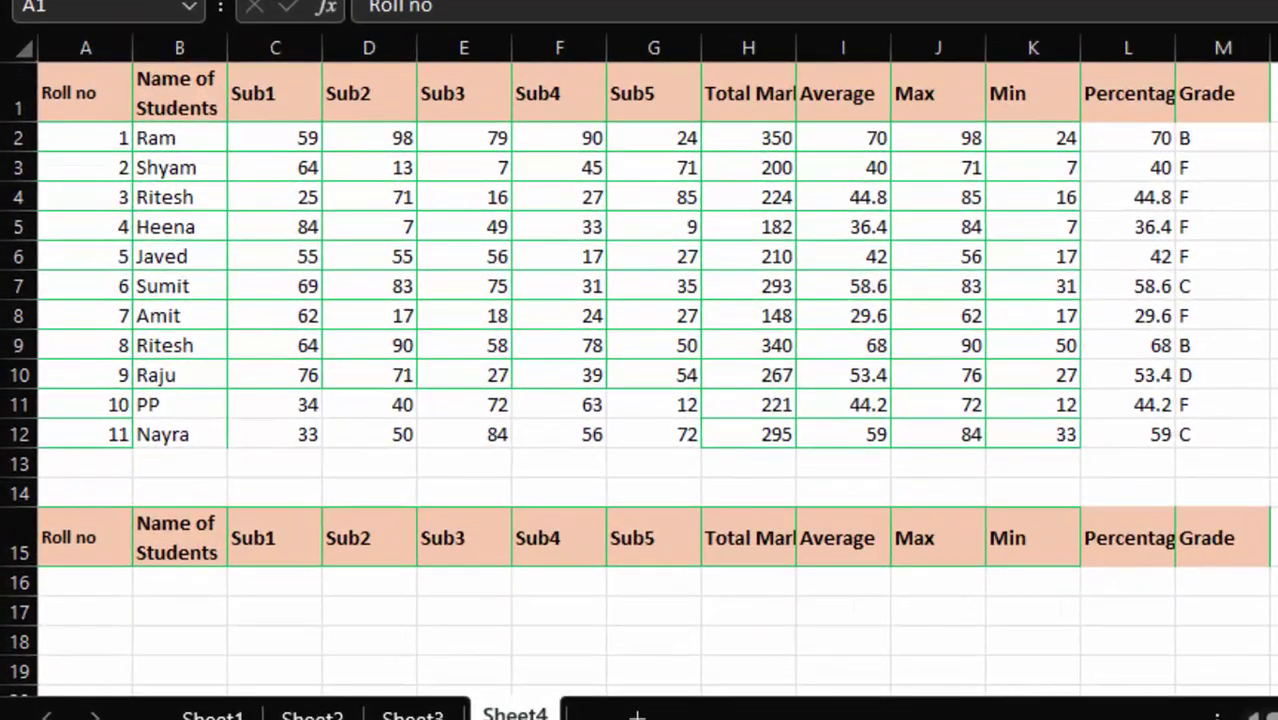
Widen column L so Percentage fits and delete the Roll no column A.
{"action": "key", "text": "ctrl+space"}
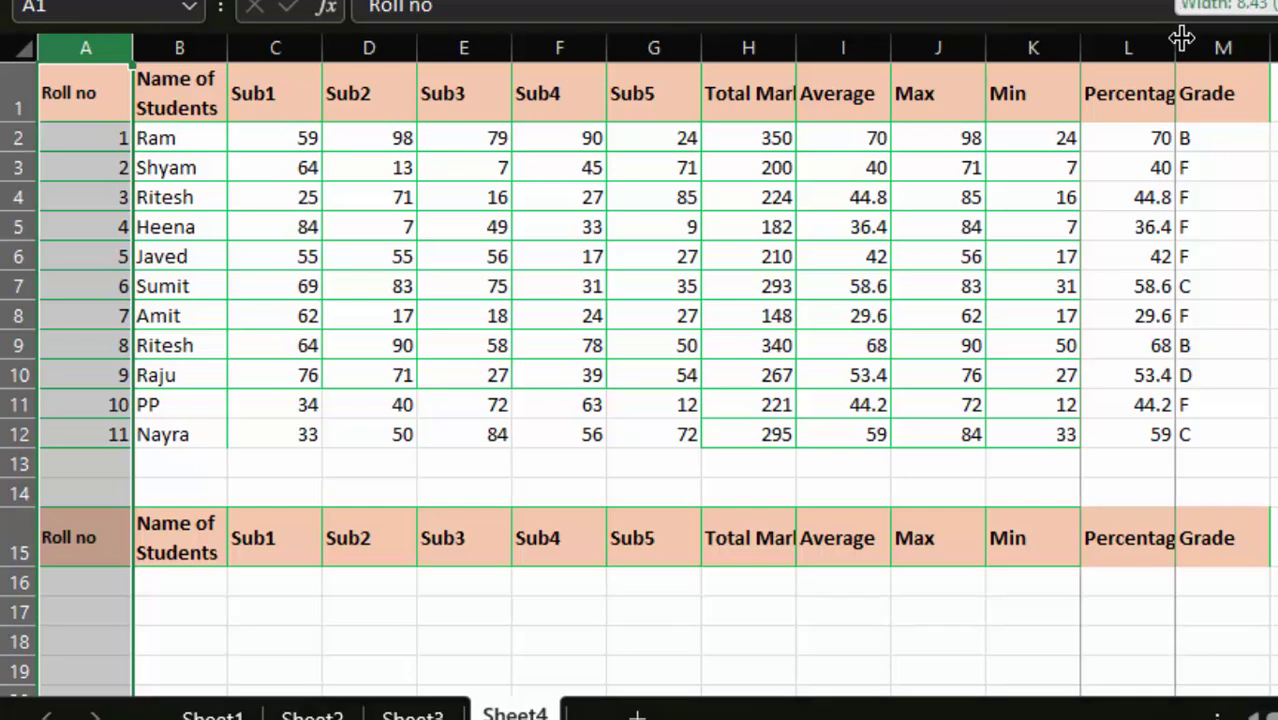
{"action": "left_click_drag", "start_coordinate": [1177, 48], "coordinate": [1198, 48]}
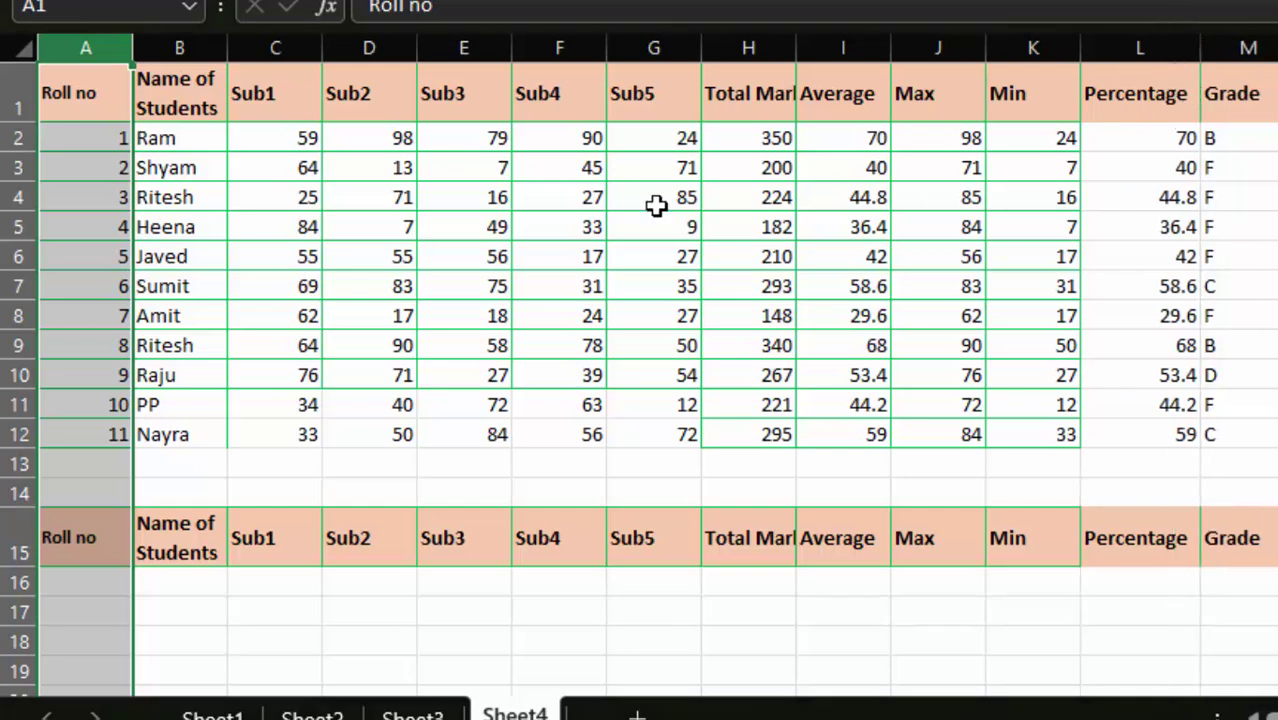
{"action": "right_click", "coordinate": [70, 38]}
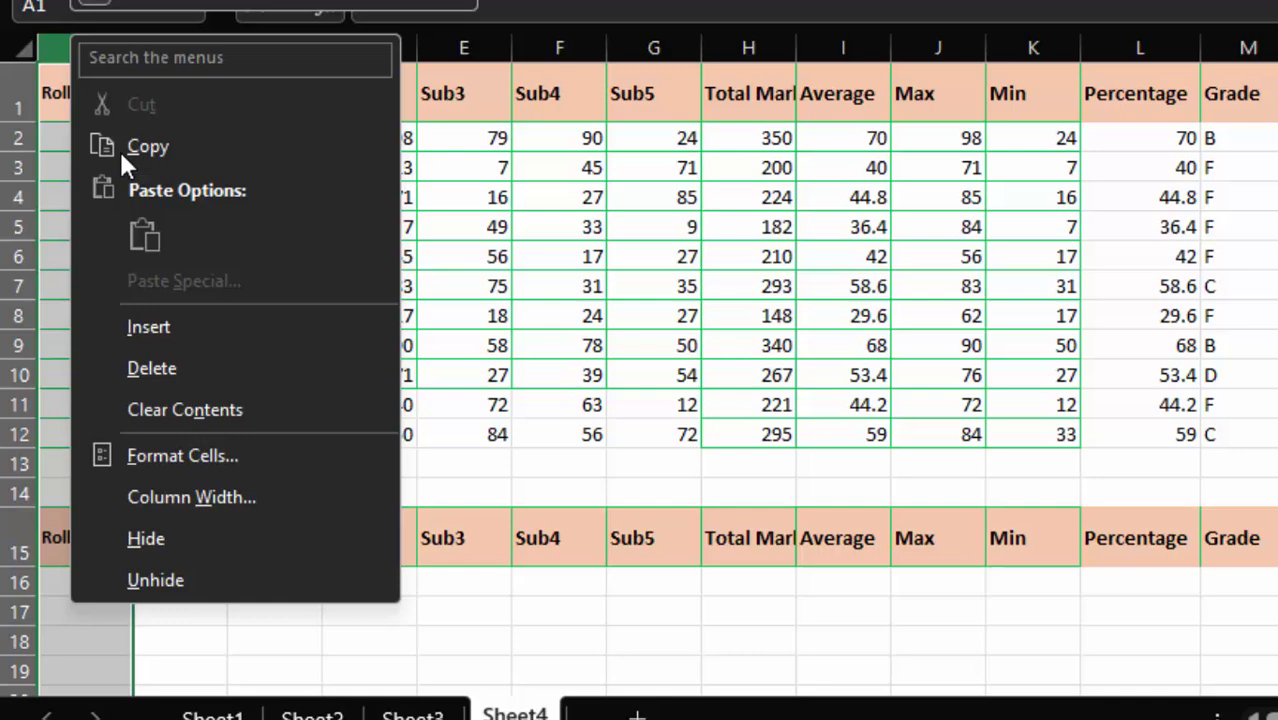
{"action": "left_click", "coordinate": [164, 362]}
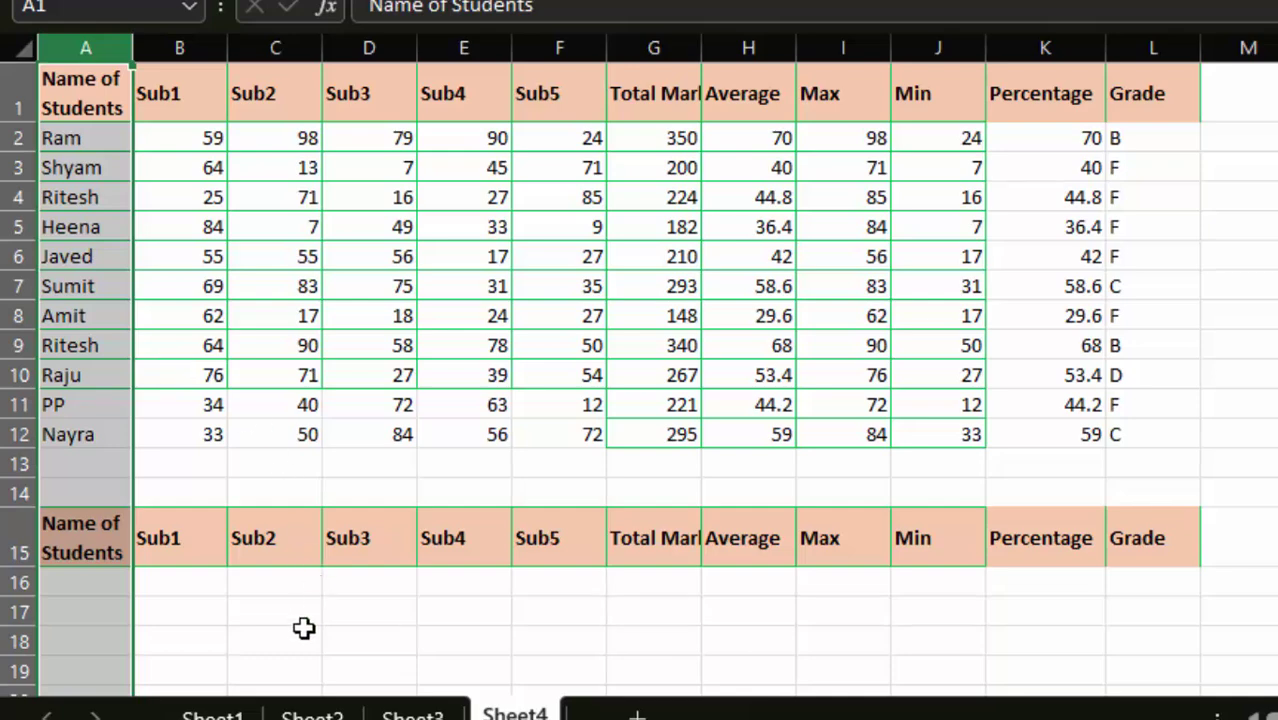
{"action": "left_click", "coordinate": [100, 586]}
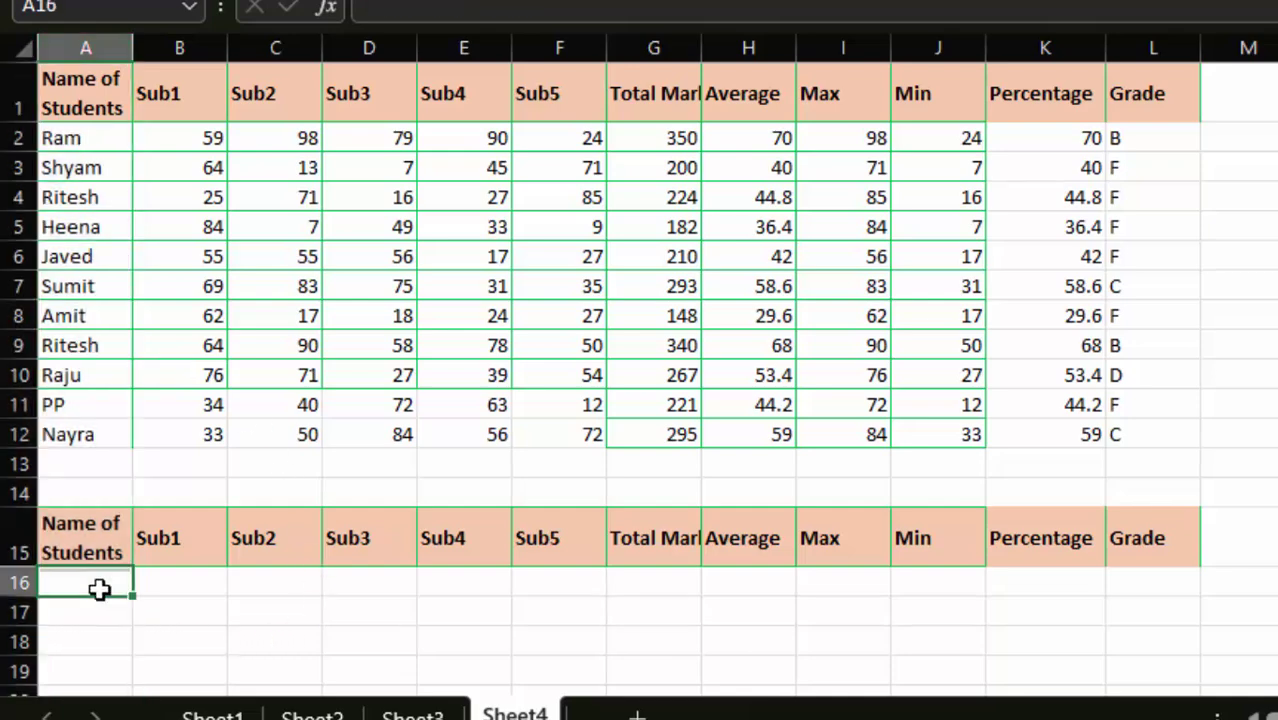
{"action": "left_click", "coordinate": [15, 100]}
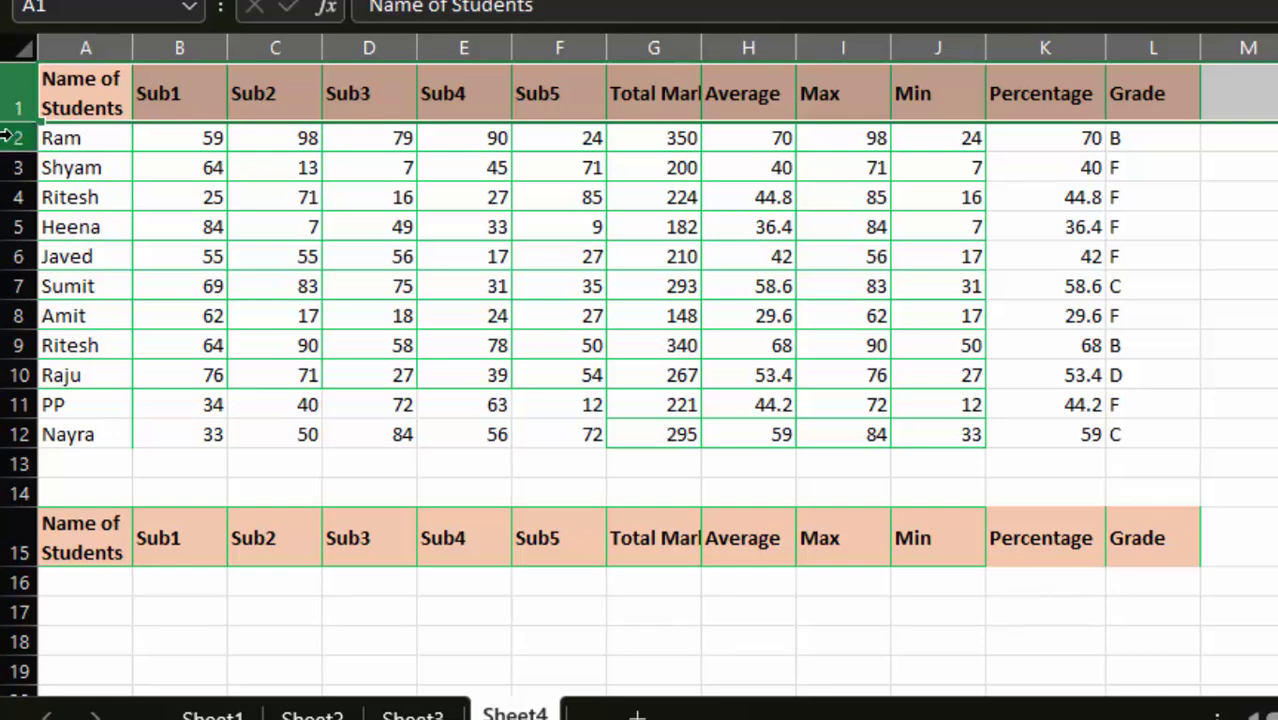
{"action": "left_click", "coordinate": [12, 138]}
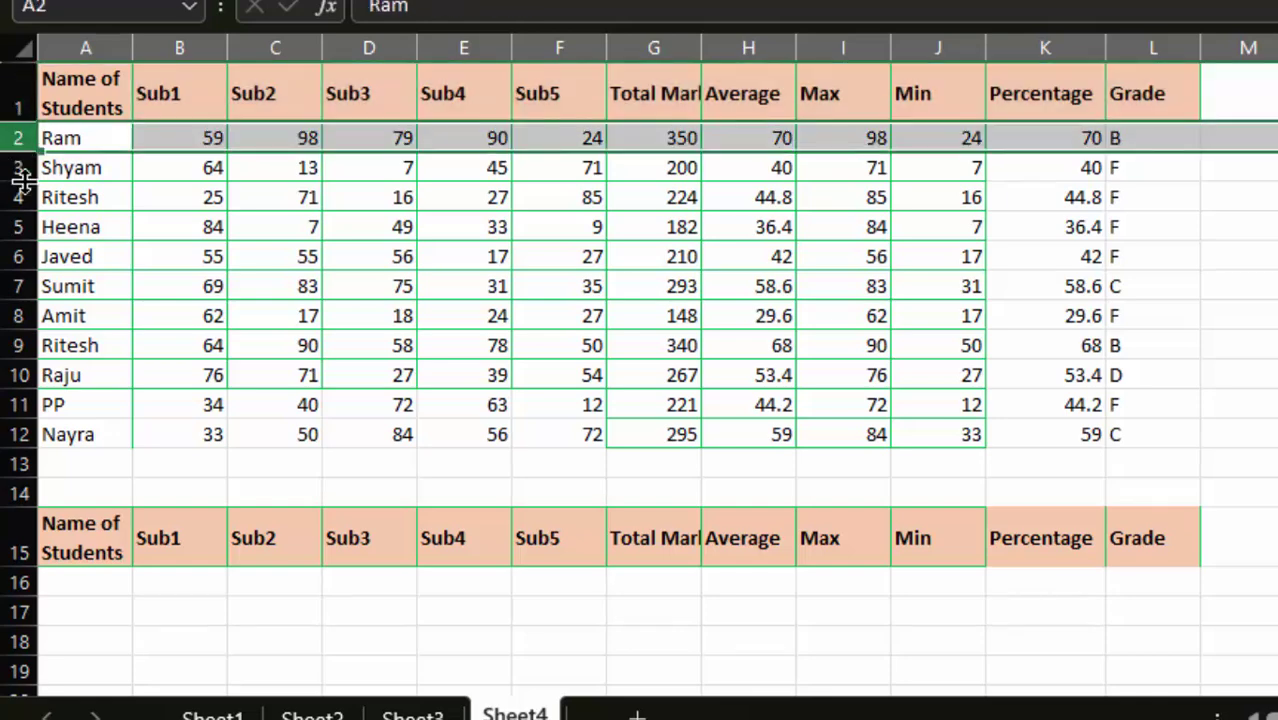
{"action": "left_click", "coordinate": [22, 436]}
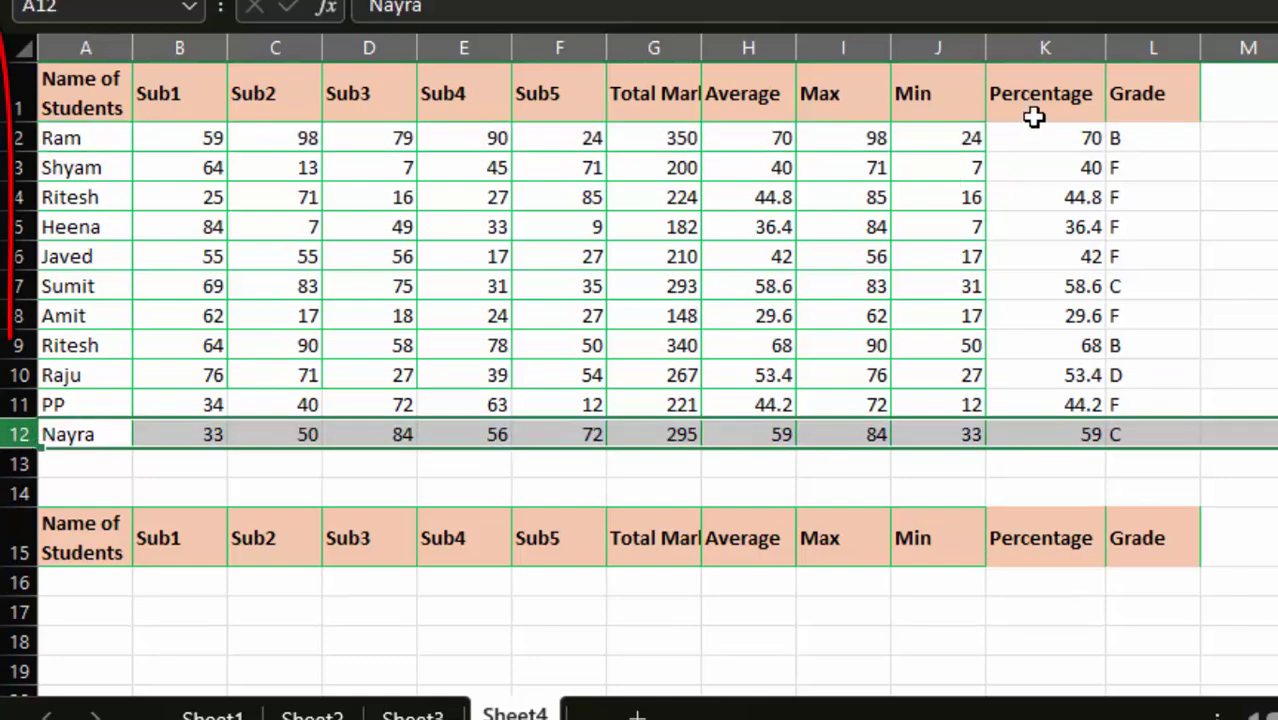
{"action": "scroll", "coordinate": [100, 582], "scroll_direction": "down", "scroll_amount": 4}
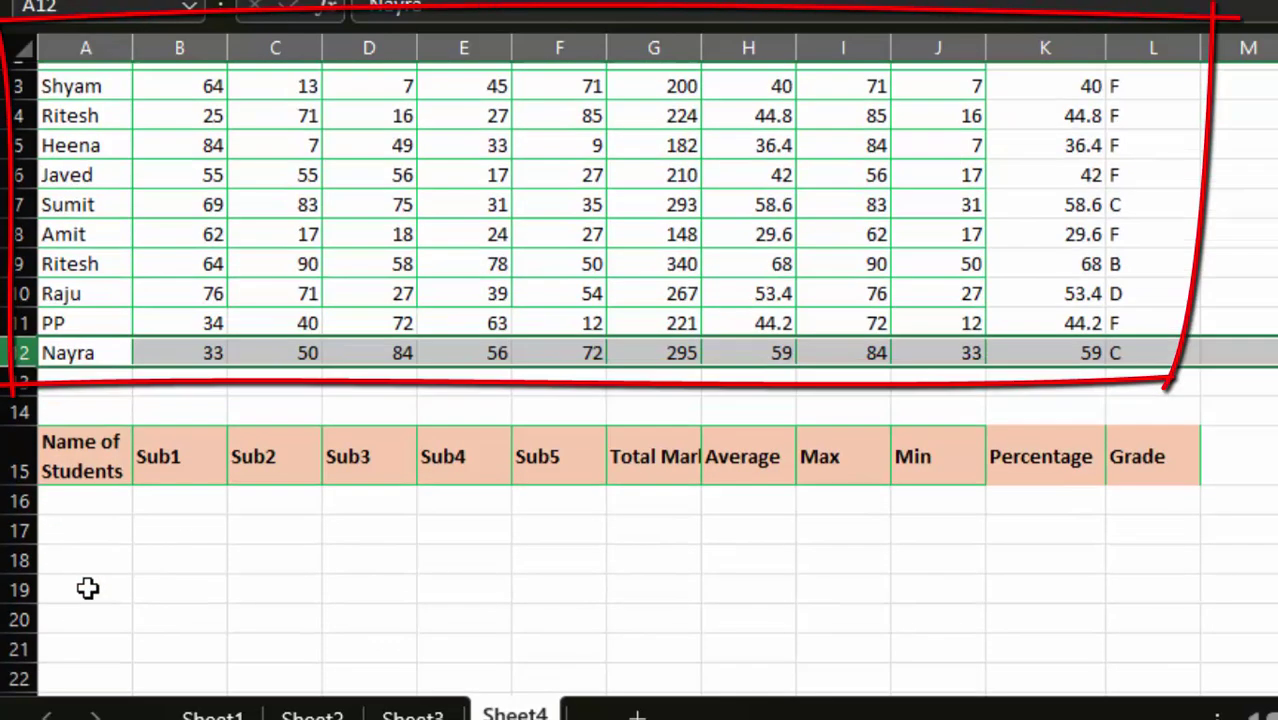
{"action": "scroll", "coordinate": [88, 588], "scroll_direction": "down", "scroll_amount": 2}
{"action": "scroll", "coordinate": [88, 588], "scroll_direction": "up", "scroll_amount": 5}
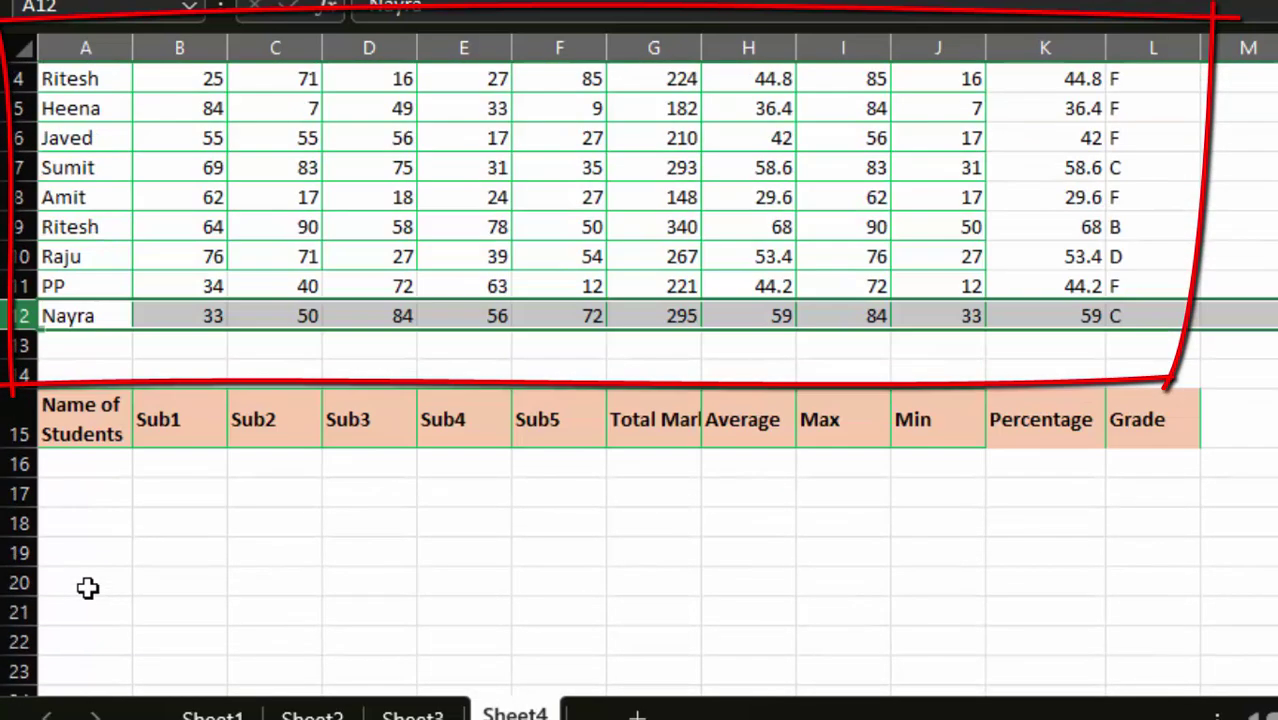
{"action": "left_click", "coordinate": [56, 470]}
{"action": "left_click", "coordinate": [60, 496]}
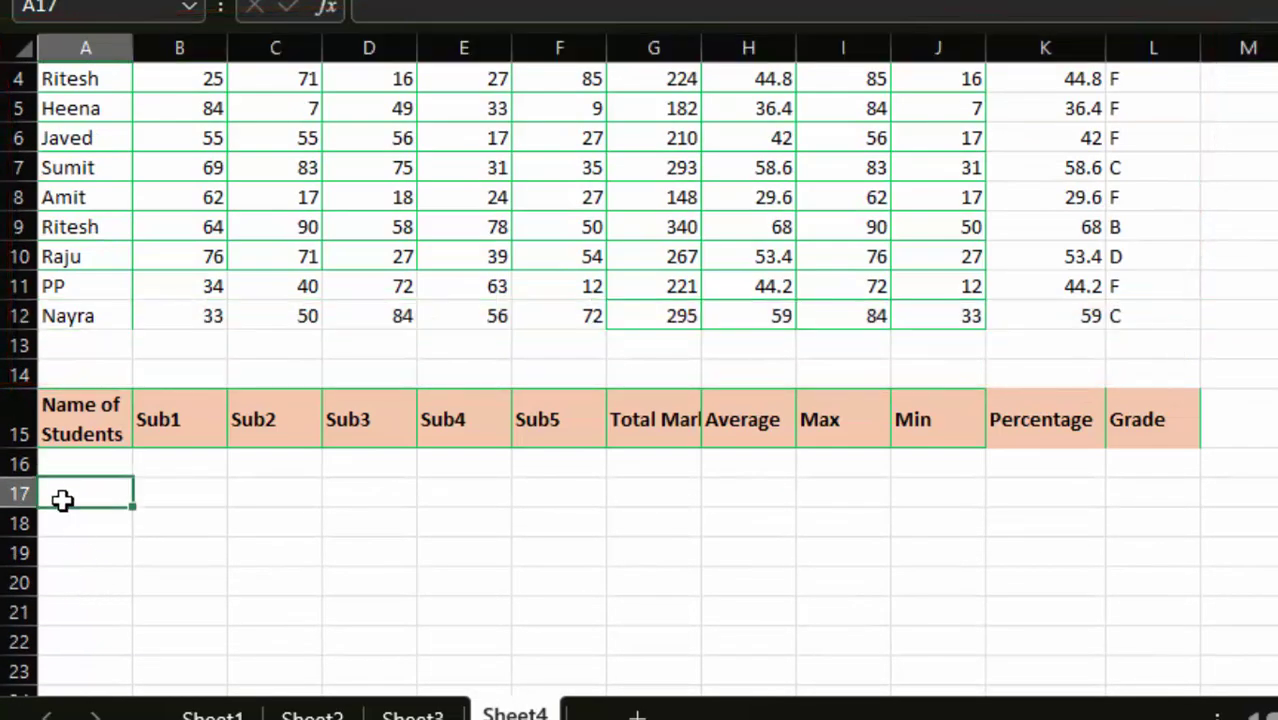
{"action": "left_click", "coordinate": [65, 530]}
{"action": "left_click", "coordinate": [83, 560]}
{"action": "left_click", "coordinate": [88, 585]}
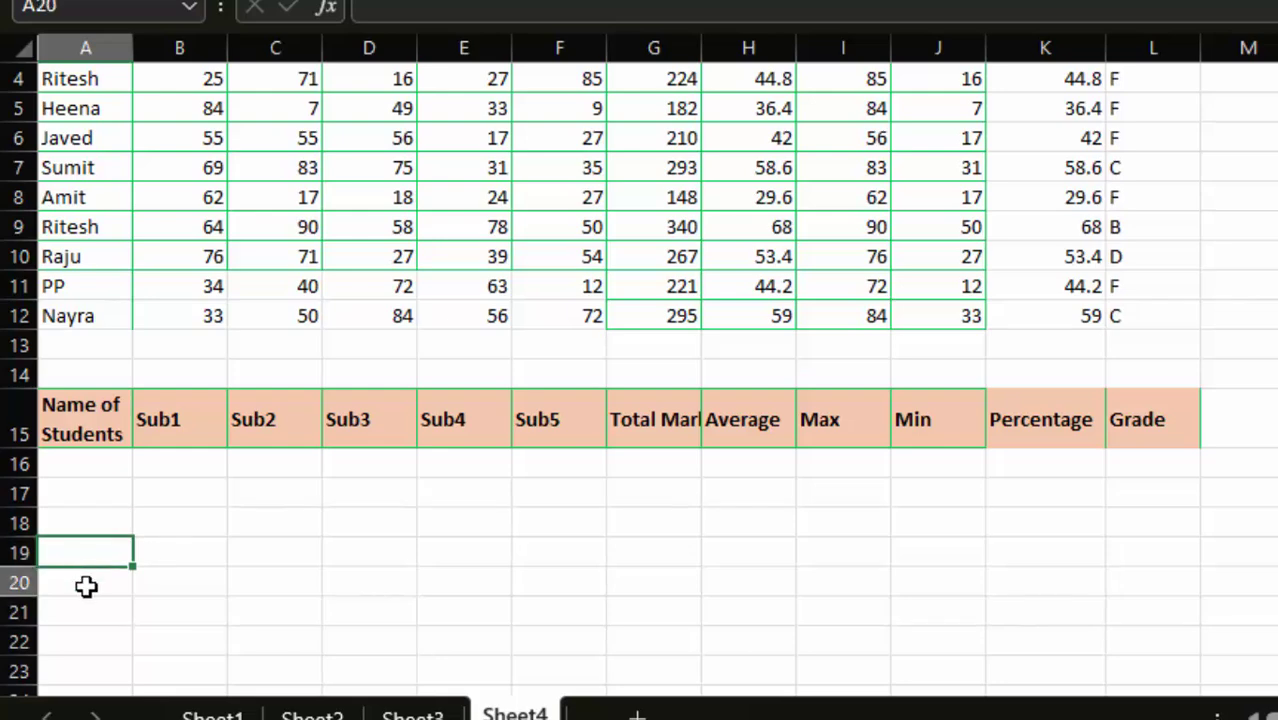
{"action": "left_click", "coordinate": [88, 620]}
{"action": "left_click", "coordinate": [88, 650]}
{"action": "scroll", "coordinate": [88, 640], "scroll_direction": "down", "scroll_amount": 1}
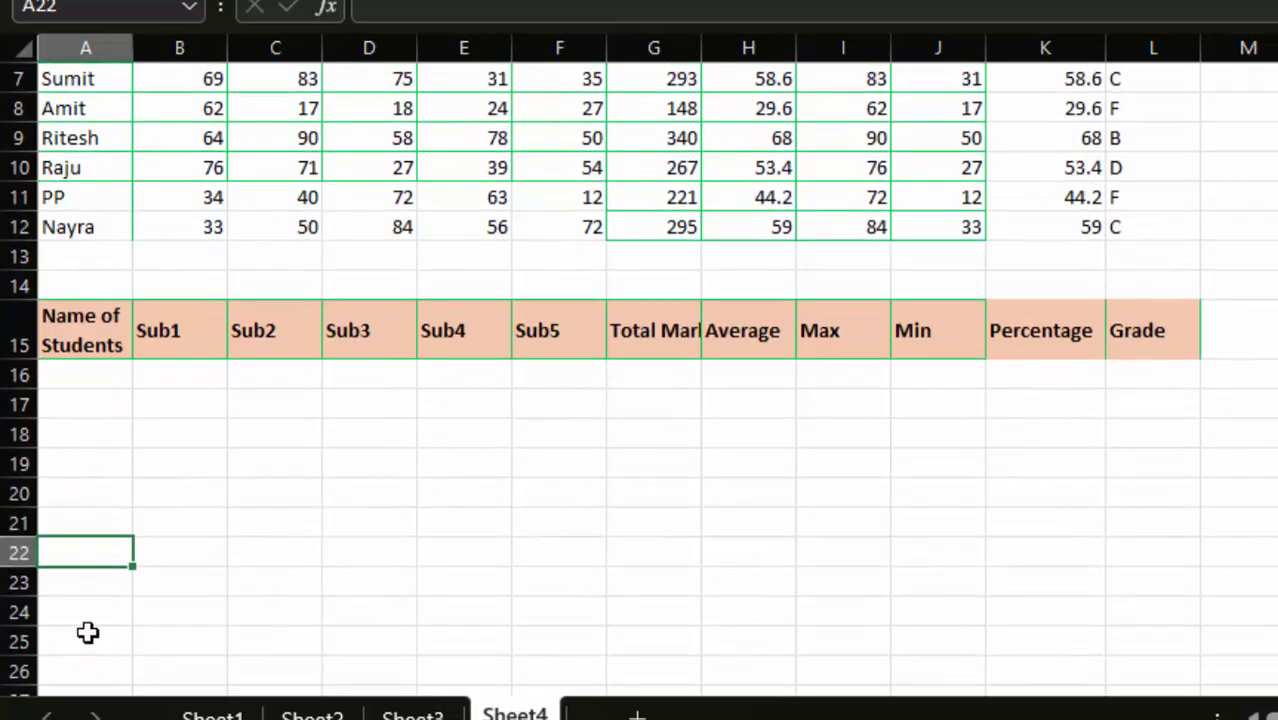
{"action": "left_click", "coordinate": [88, 580]}
{"action": "left_click", "coordinate": [83, 622]}
{"action": "left_click", "coordinate": [94, 643]}
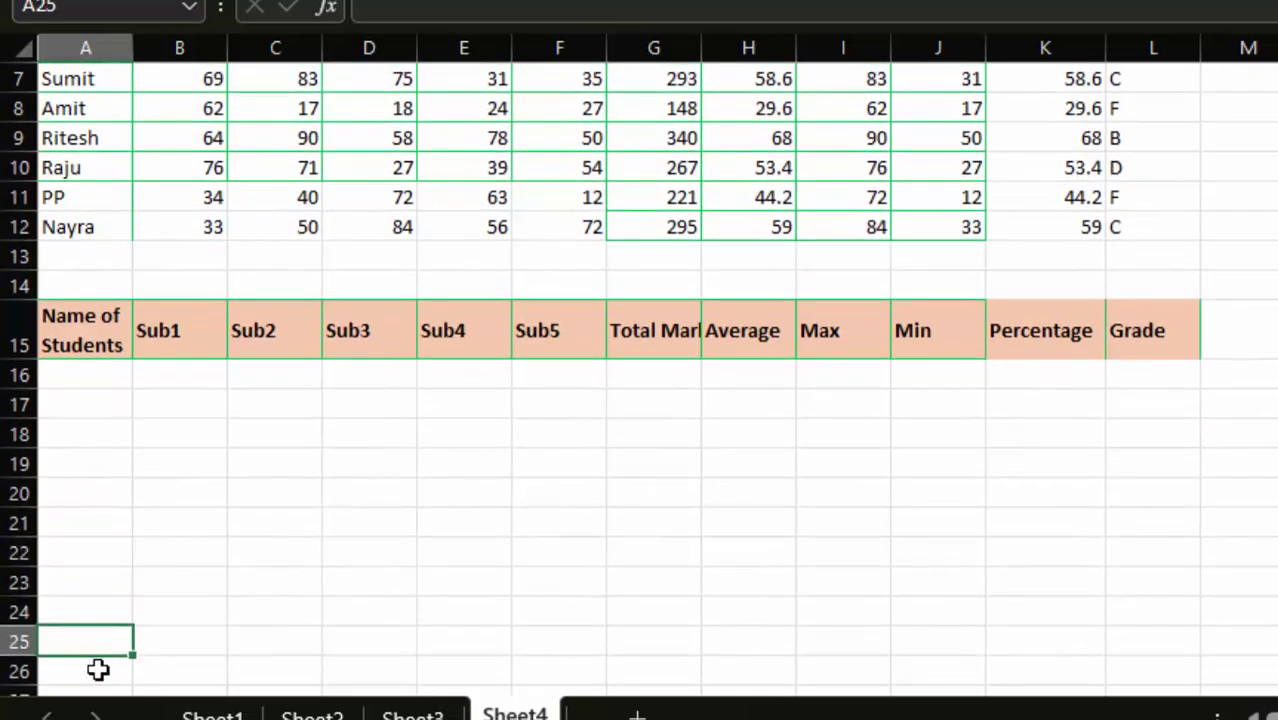
{"action": "left_click", "coordinate": [97, 669]}
Fill cell A26 yellow and select the empty output block from A16 below the row-15 headers.
{"action": "left_click_drag", "start_coordinate": [97, 669], "coordinate": [494, 670]}
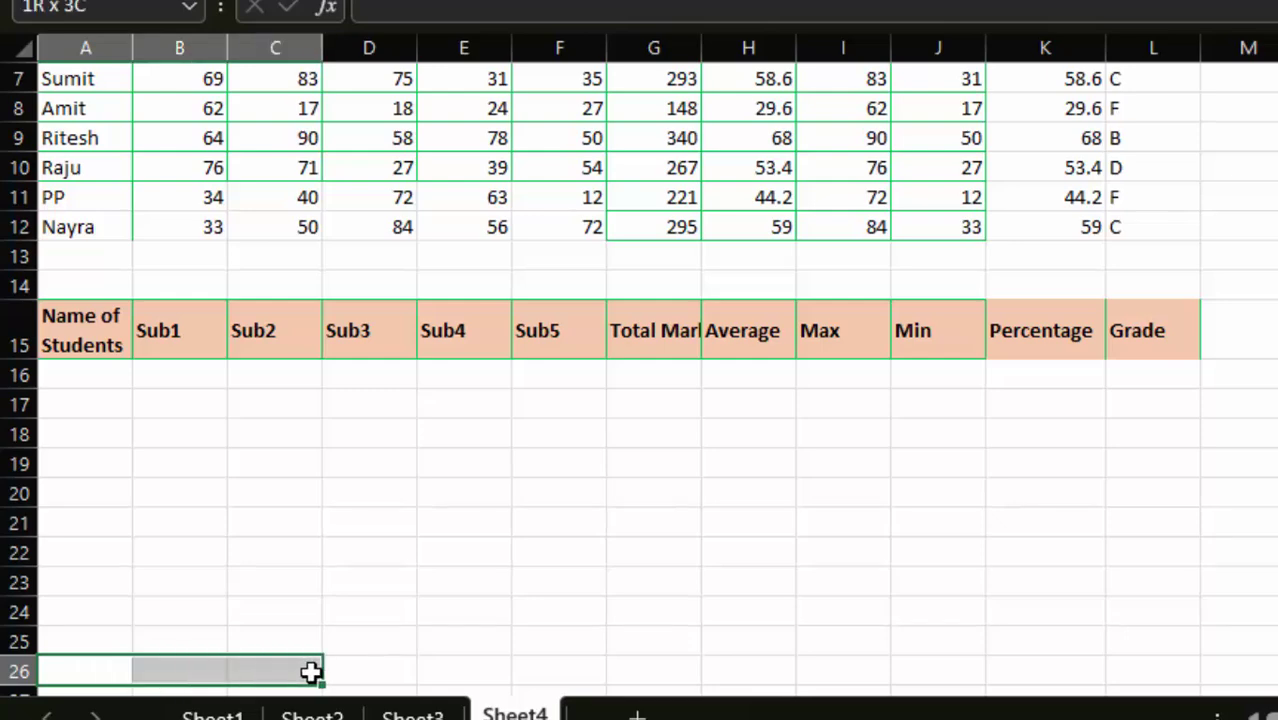
{"action": "left_click", "coordinate": [71, 663]}
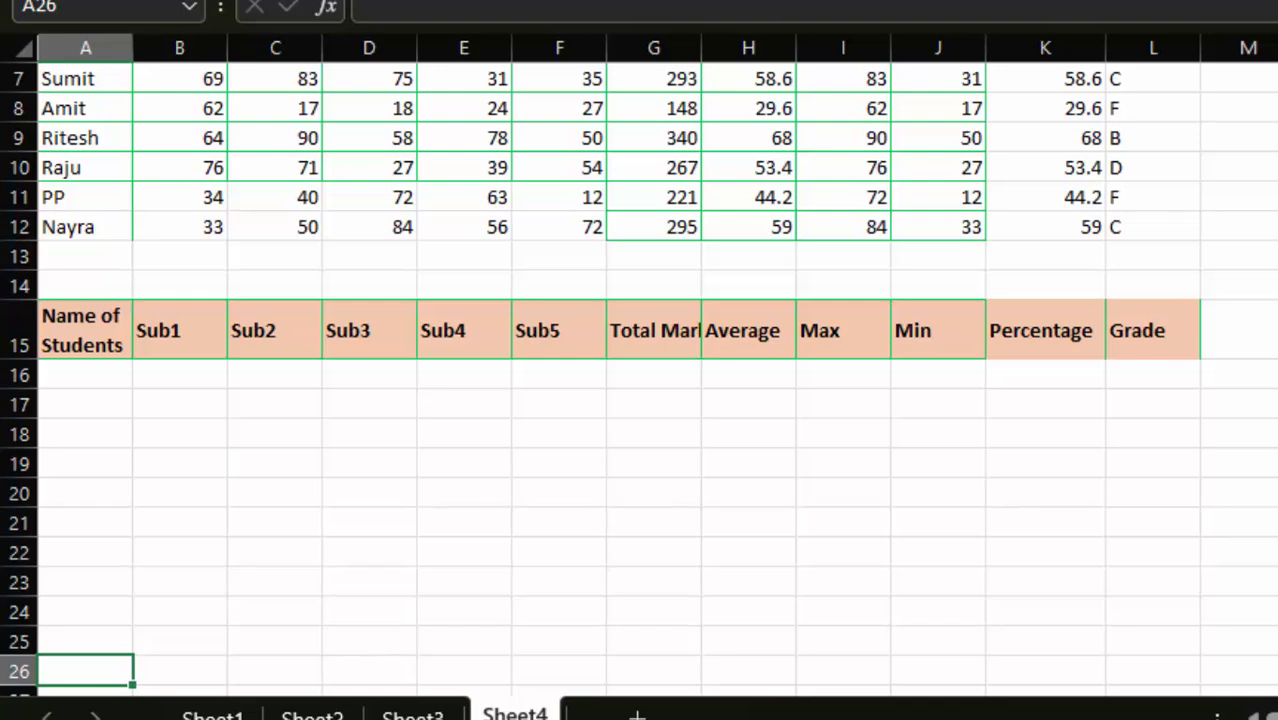
{"action": "mouse_move", "coordinate": [104, 657]}
{"action": "left_mouse_down"}
{"action": "mouse_move", "coordinate": [118, 500]}
{"action": "mouse_move", "coordinate": [113, 683]}
{"action": "mouse_move", "coordinate": [106, 671]}
{"action": "mouse_move", "coordinate": [1109, 595]}
{"action": "mouse_move", "coordinate": [1173, 371]}
{"action": "left_mouse_up"}
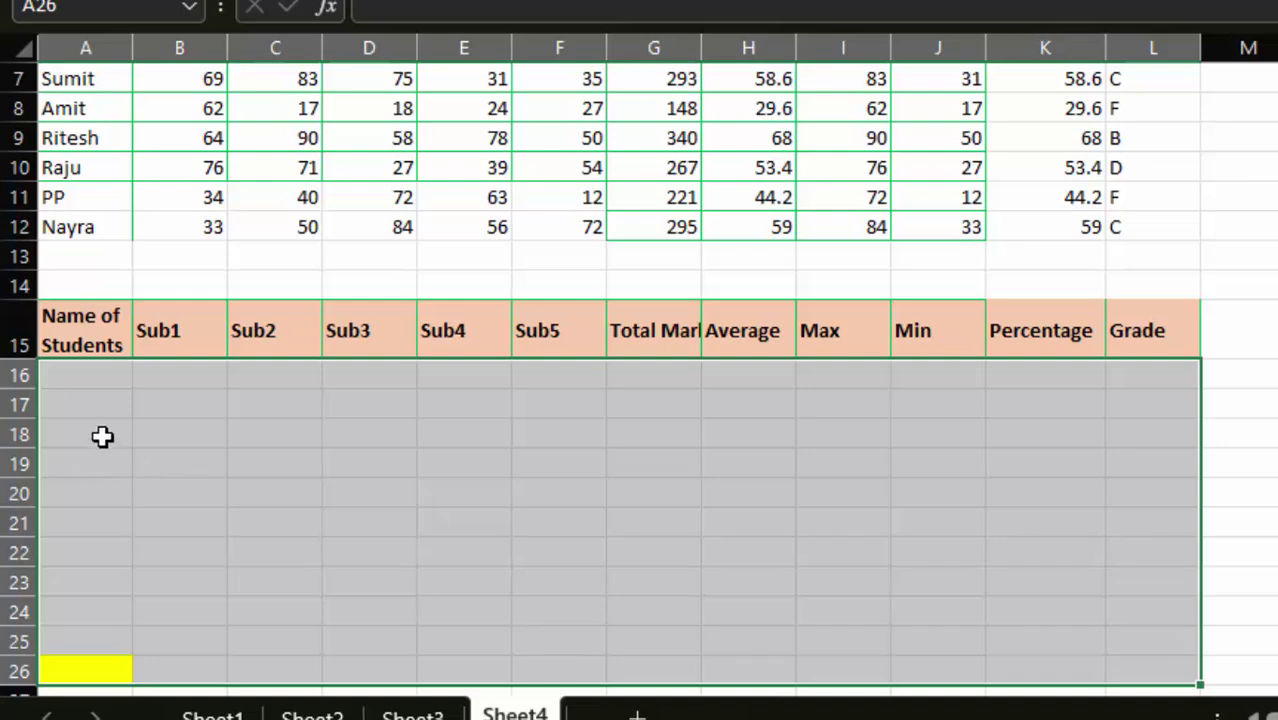
{"action": "left_click", "coordinate": [118, 376]}
{"action": "mouse_move", "coordinate": [118, 376]}
{"action": "left_mouse_down"}
{"action": "mouse_move", "coordinate": [918, 651]}
{"action": "mouse_move", "coordinate": [1114, 664]}
{"action": "left_mouse_up"}
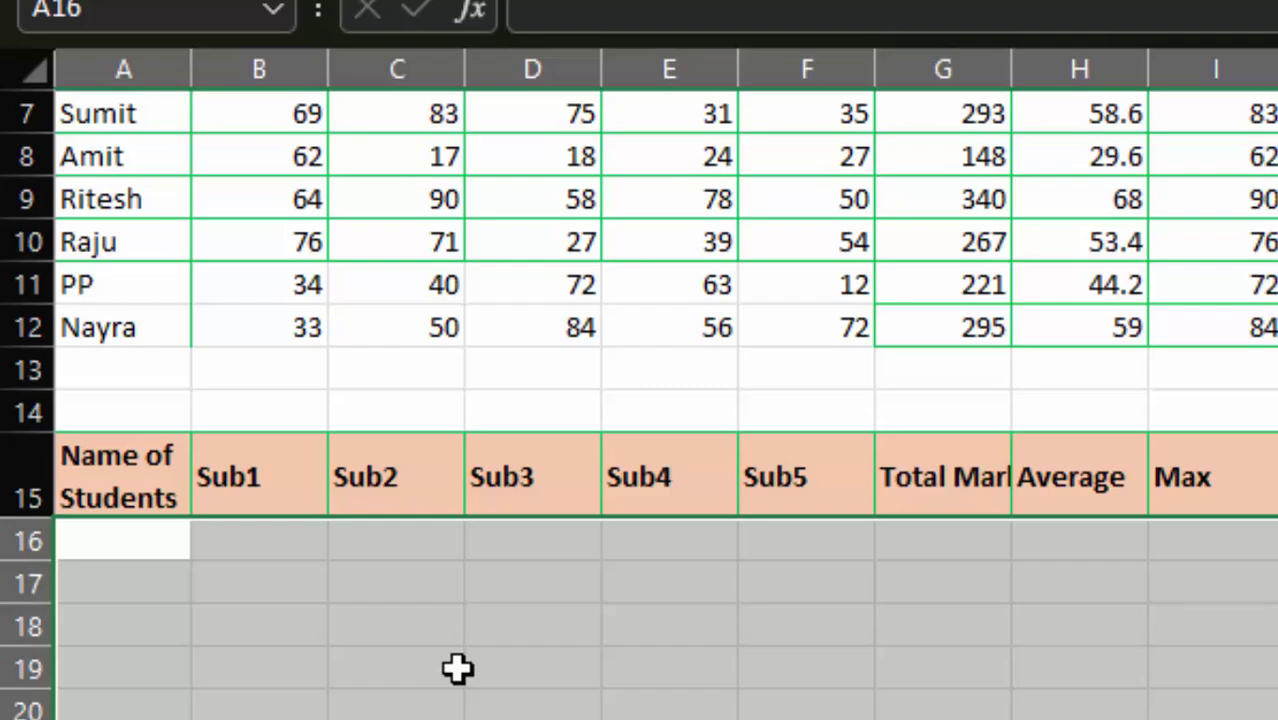
Enter {=SORT(A2:L12)} in A16 as an array formula, listing students alphabetically from Amit.
{"action": "type", "text": "=sort"}
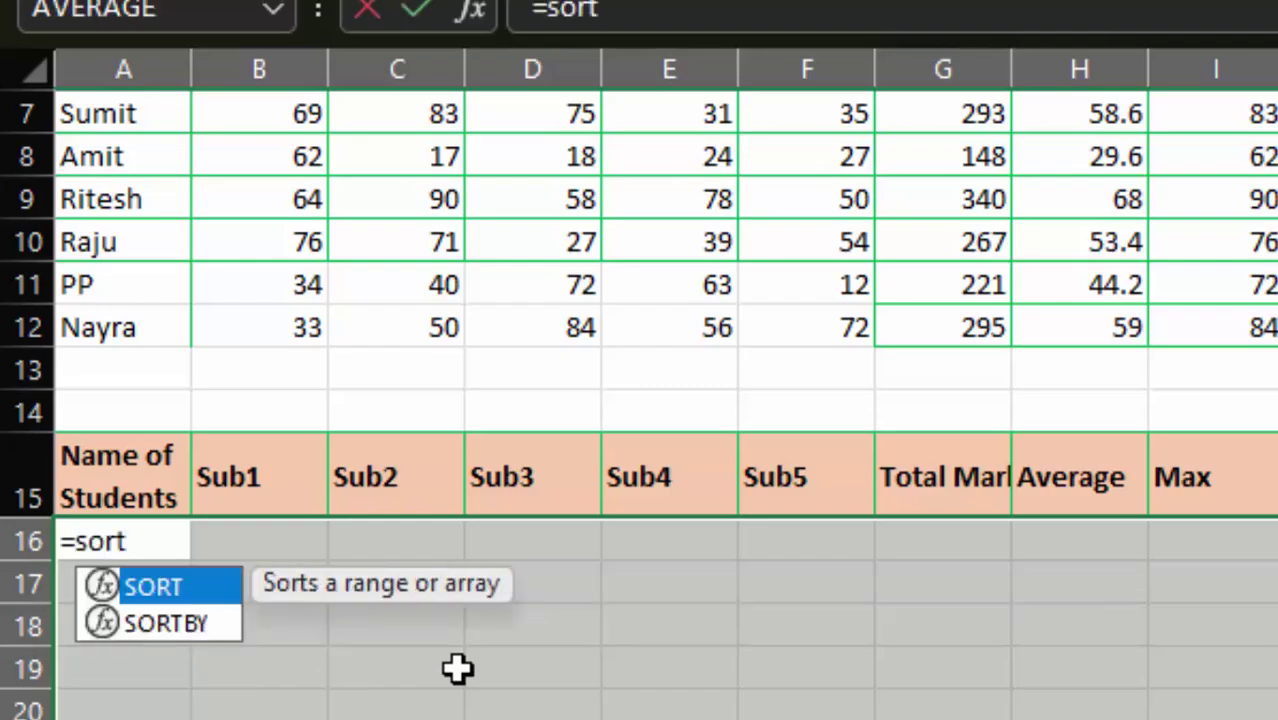
{"action": "key", "text": "Tab"}
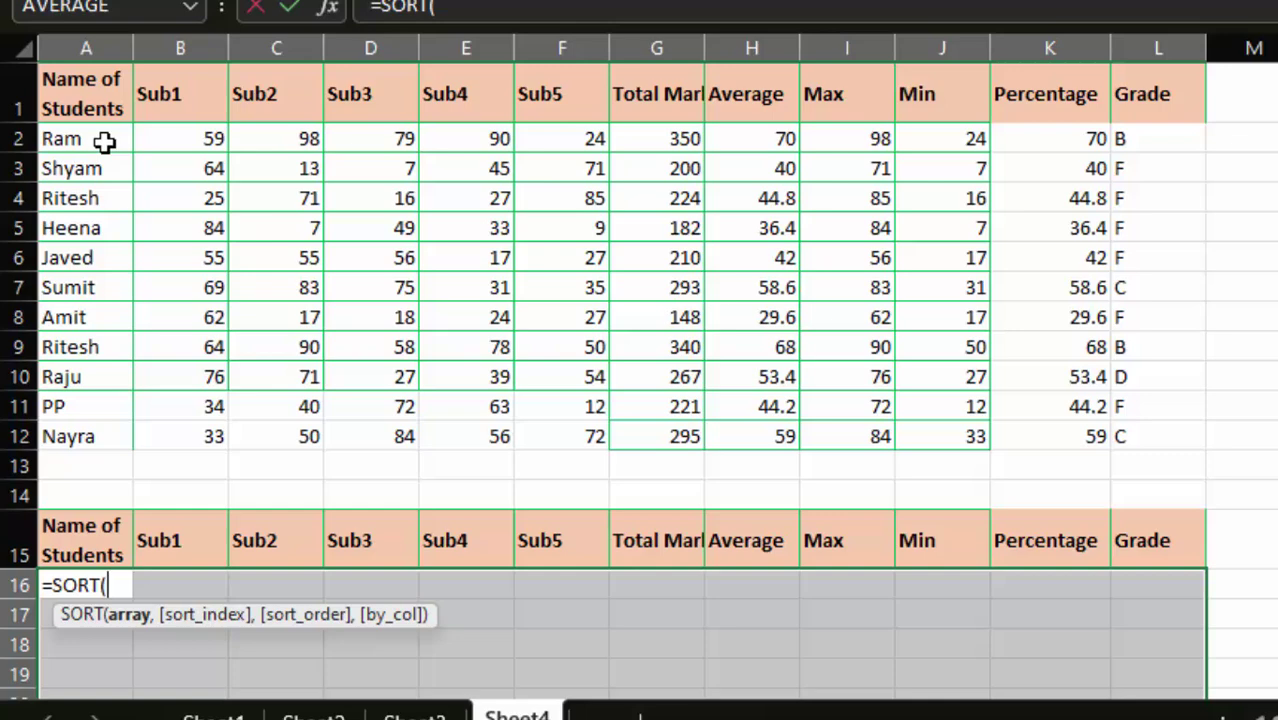
{"action": "mouse_move", "coordinate": [103, 139]}
{"action": "left_mouse_down"}
{"action": "mouse_move", "coordinate": [524, 290]}
{"action": "mouse_move", "coordinate": [1112, 440]}
{"action": "left_mouse_up"}
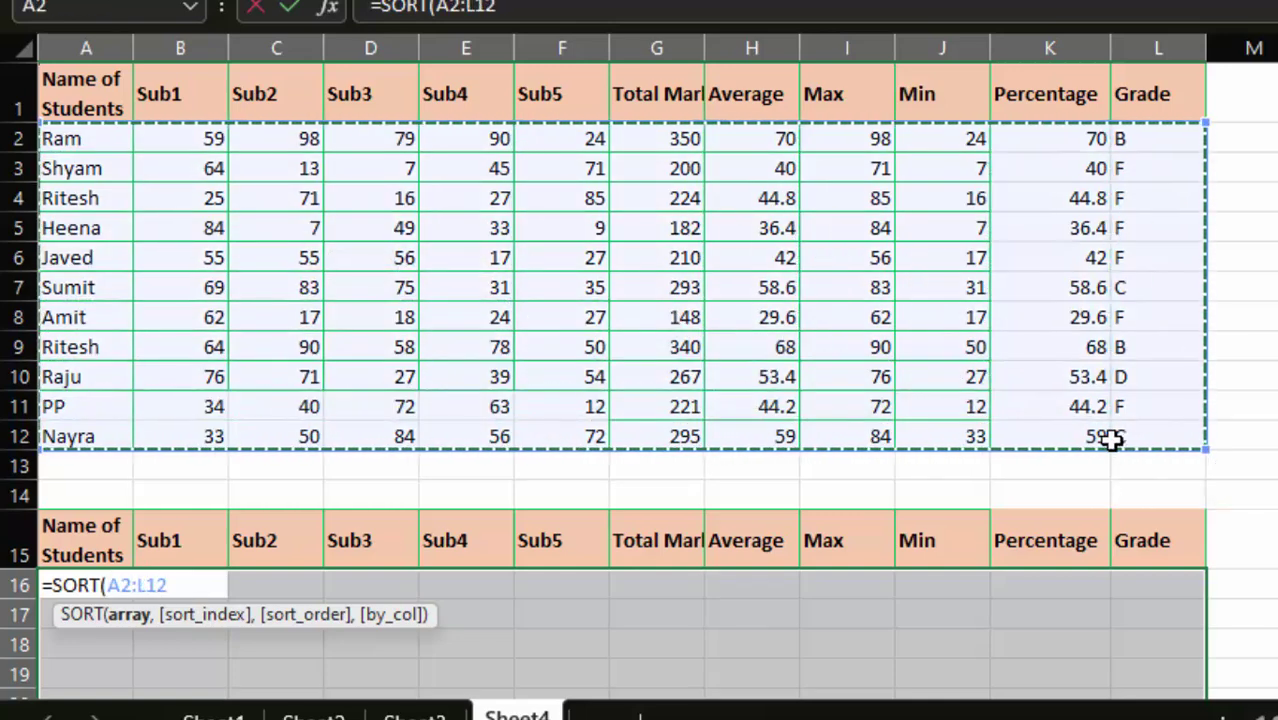
{"action": "type", "text": ")"}
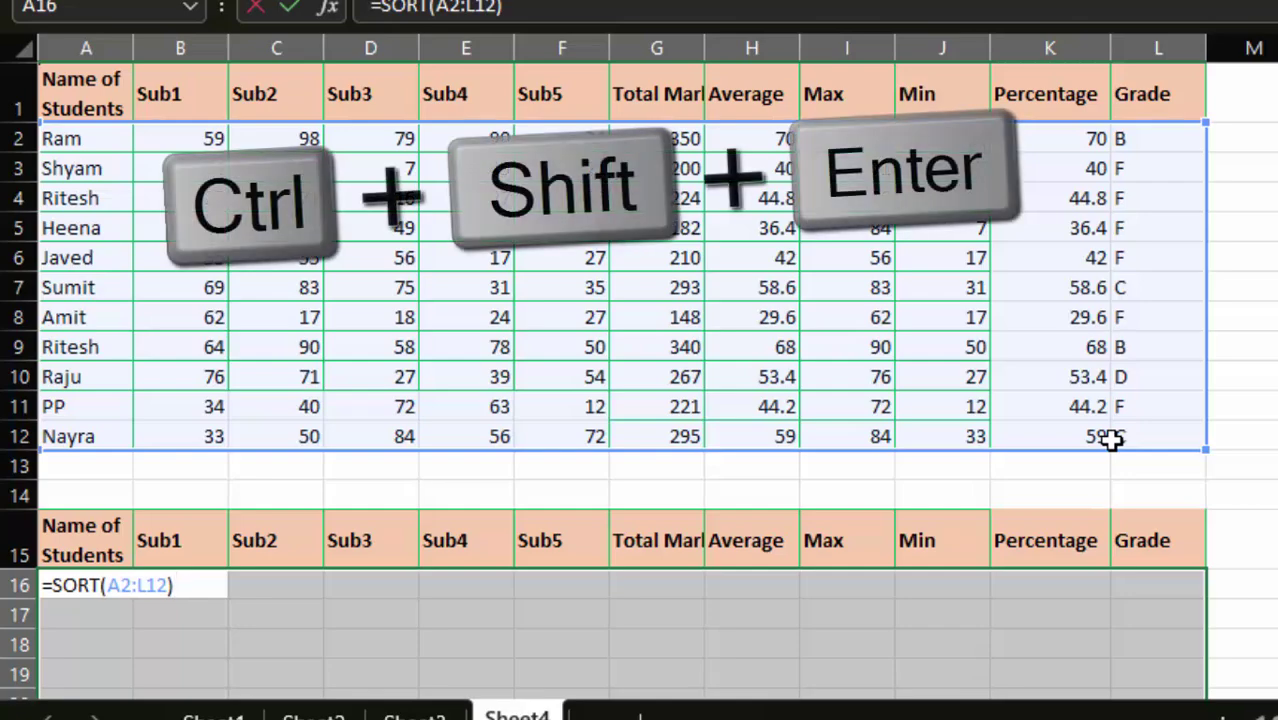
{"action": "key", "text": "ctrl+shift+Return"}
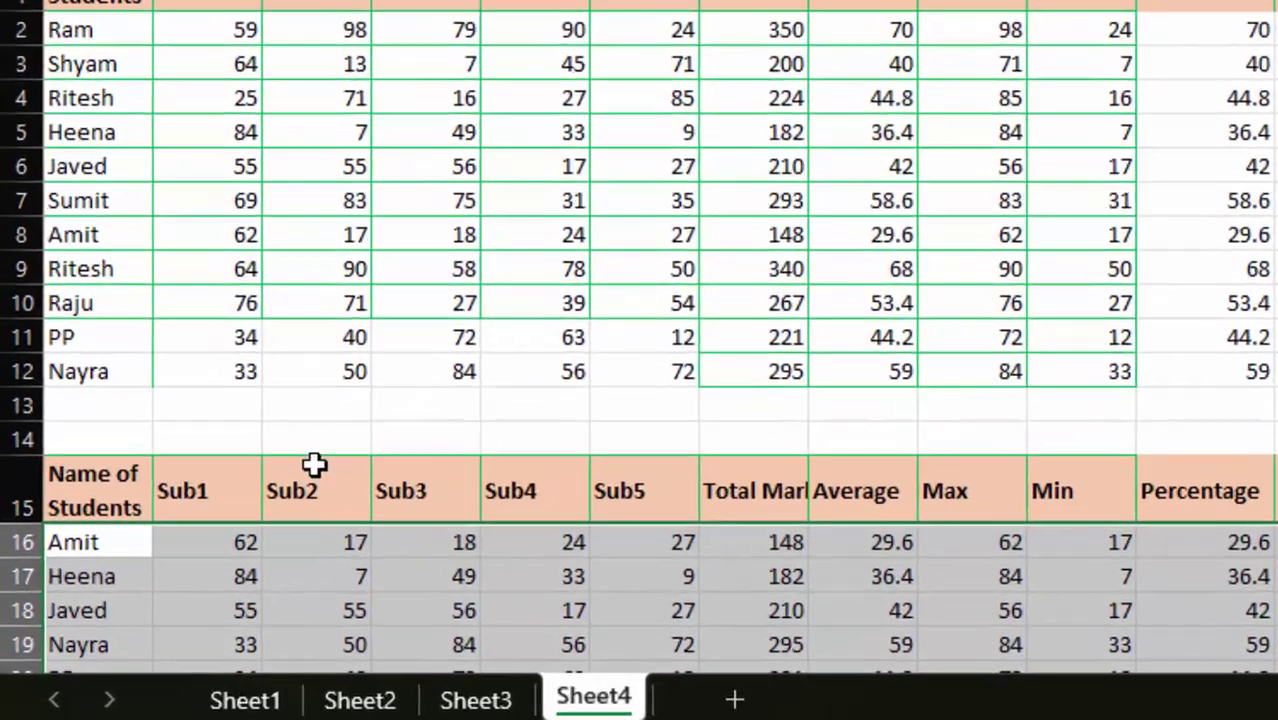
Delete the sorted rows below the row-15 header, leaving that header row only.
{"action": "scroll", "coordinate": [391, 423], "scroll_direction": "down", "scroll_amount": 1}
{"action": "scroll", "coordinate": [192, 200], "scroll_direction": "down", "scroll_amount": 2}
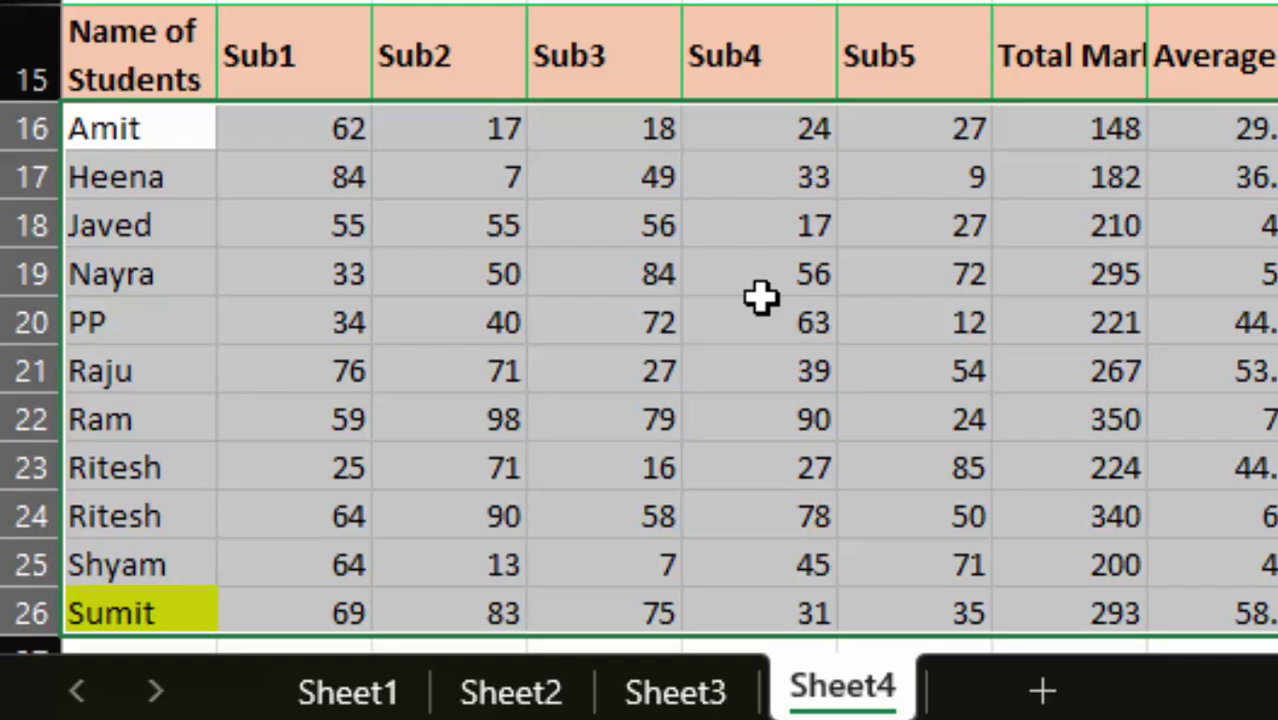
{"action": "key", "text": "Delete"}
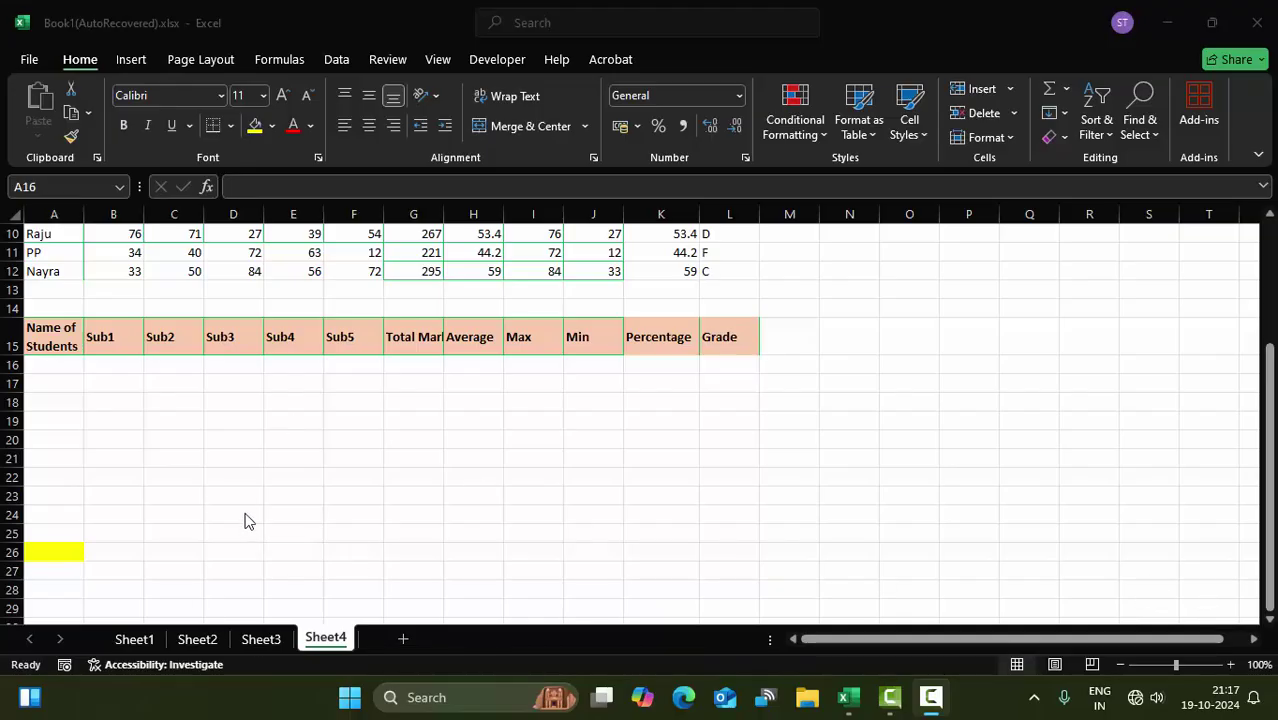
Select A16:L26 and re-enter {=SORT(A2:L12)} as an array formula, listing Amit through Sumit.
{"action": "scroll", "coordinate": [247, 520], "scroll_direction": "up", "scroll_amount": 2}
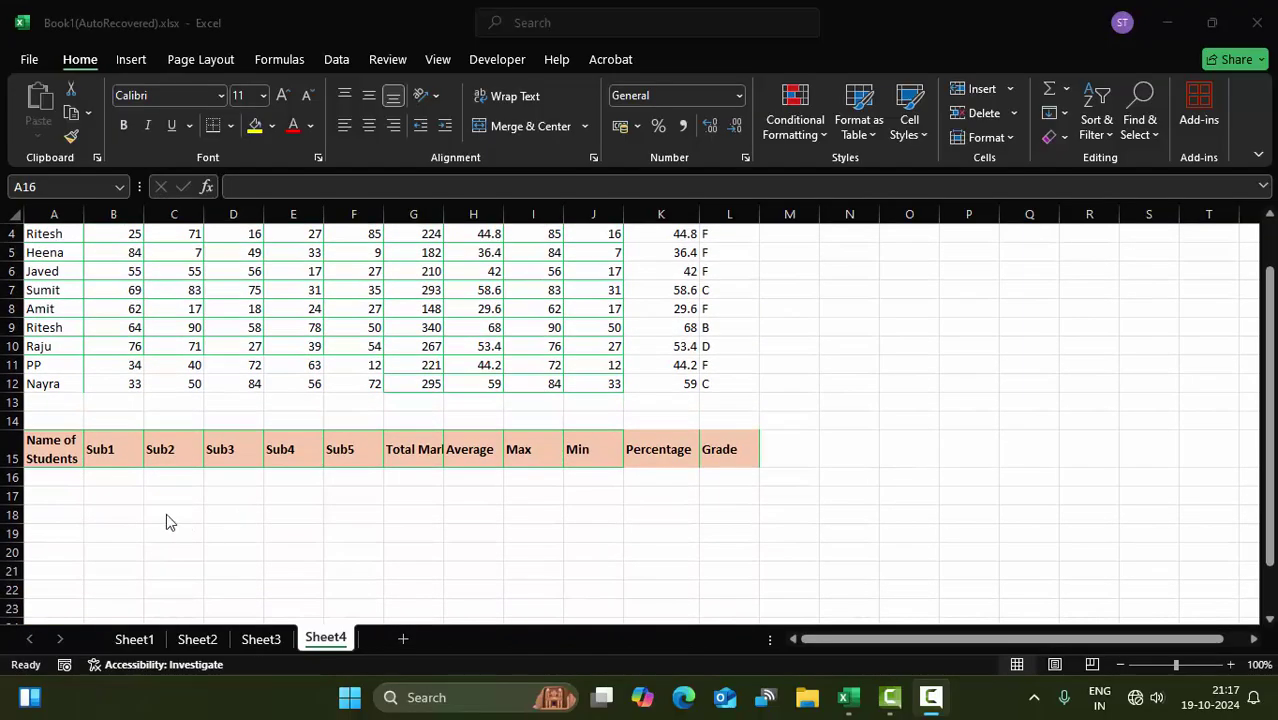
{"action": "scroll", "coordinate": [74, 499], "scroll_direction": "down", "scroll_amount": 1}
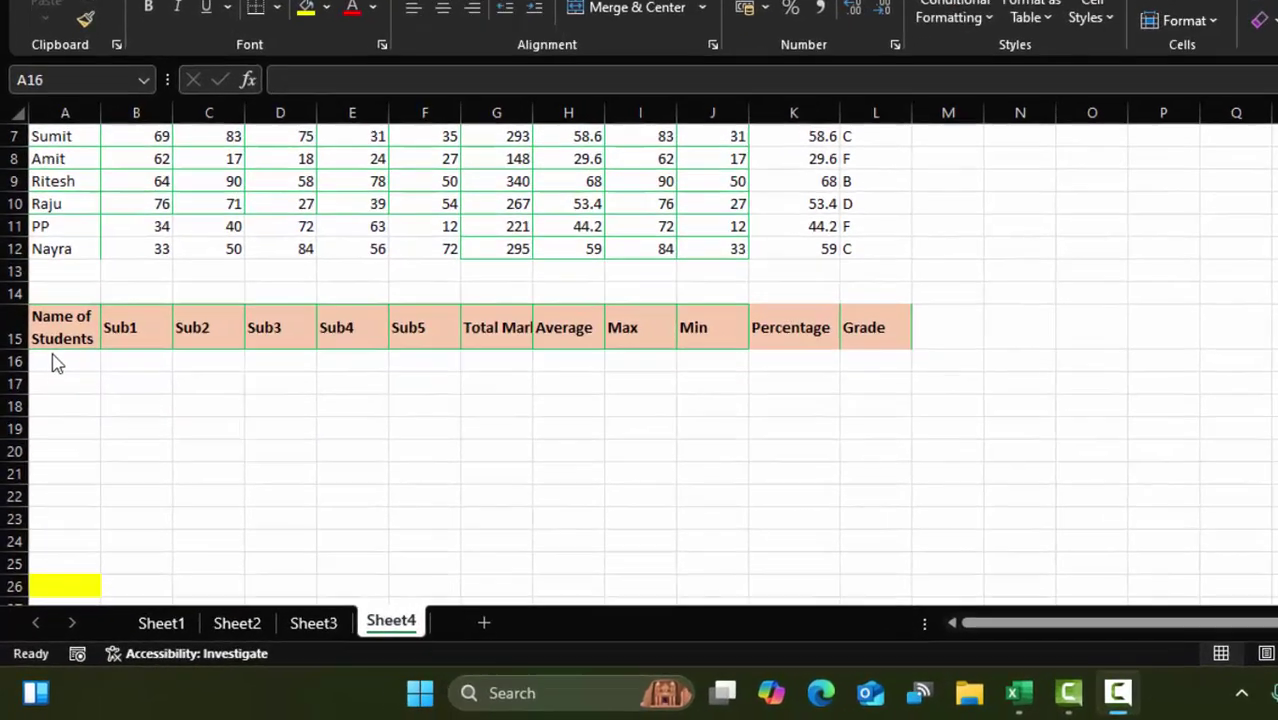
{"action": "key", "text": "ctrl+shift+End"}
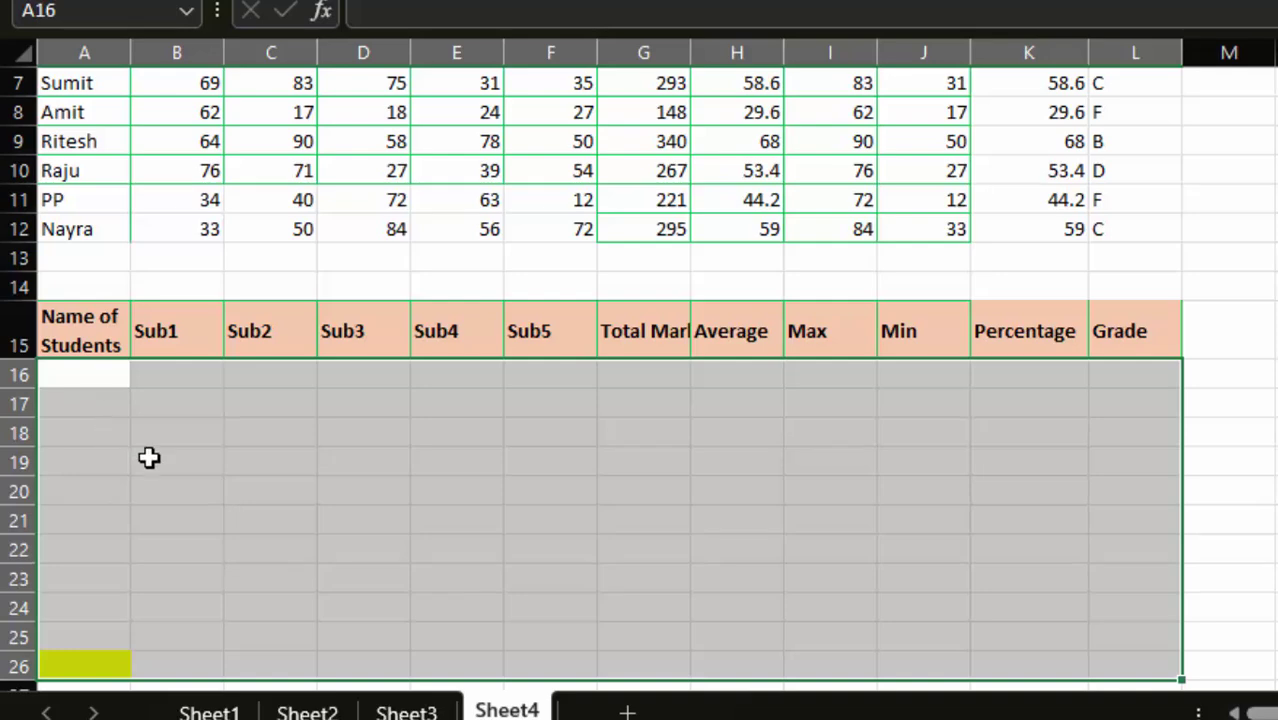
{"action": "type", "text": "="}
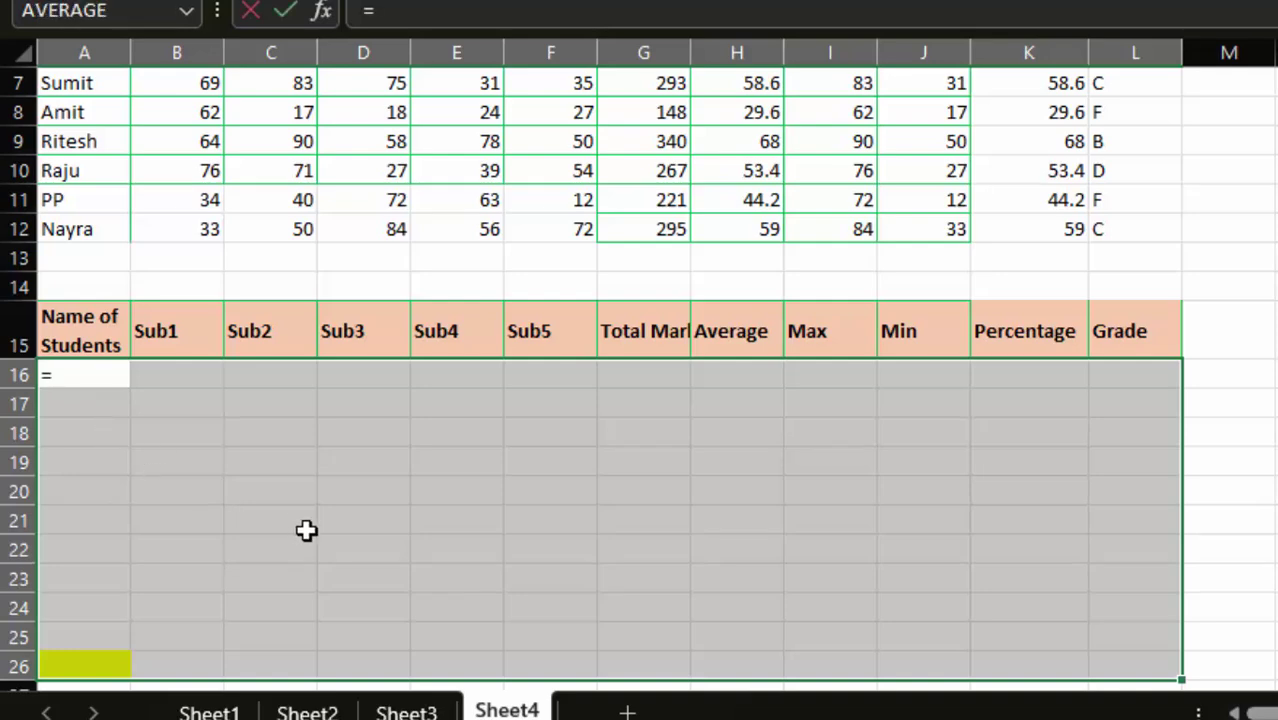
{"action": "type", "text": "sort"}
{"action": "key", "text": "Tab"}
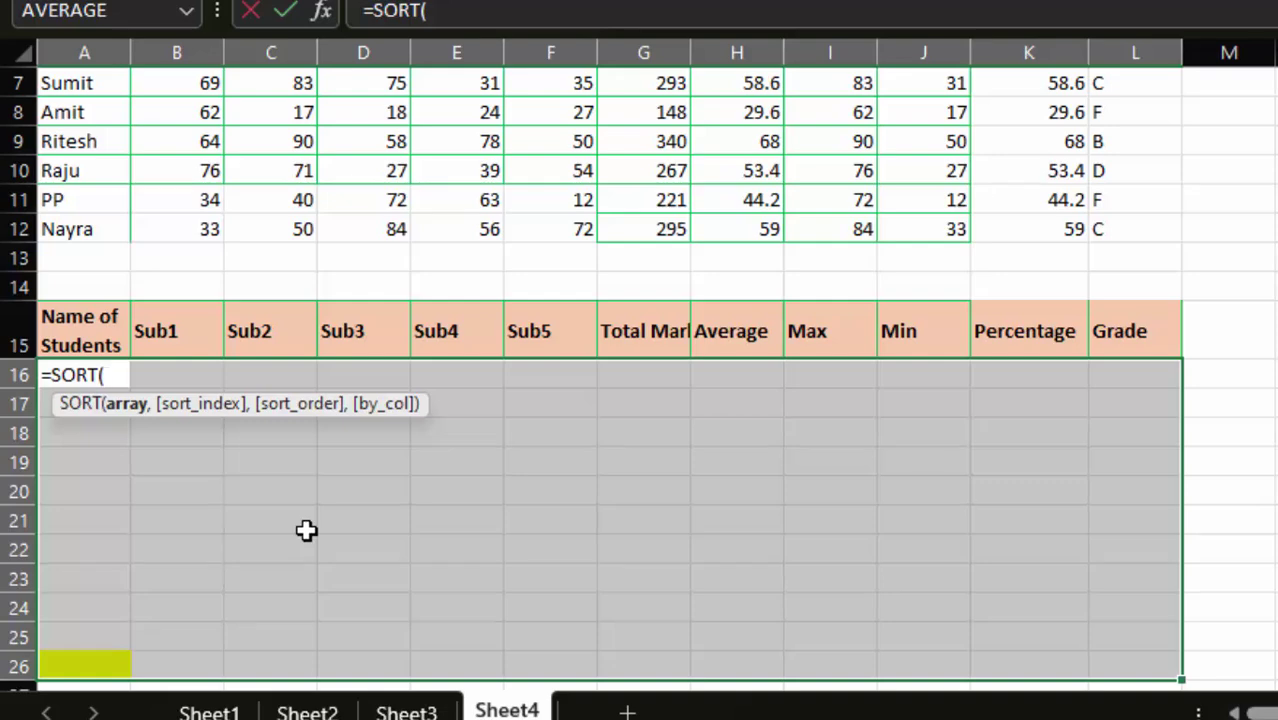
{"action": "scroll", "coordinate": [306, 530], "scroll_direction": "up", "scroll_amount": 2}
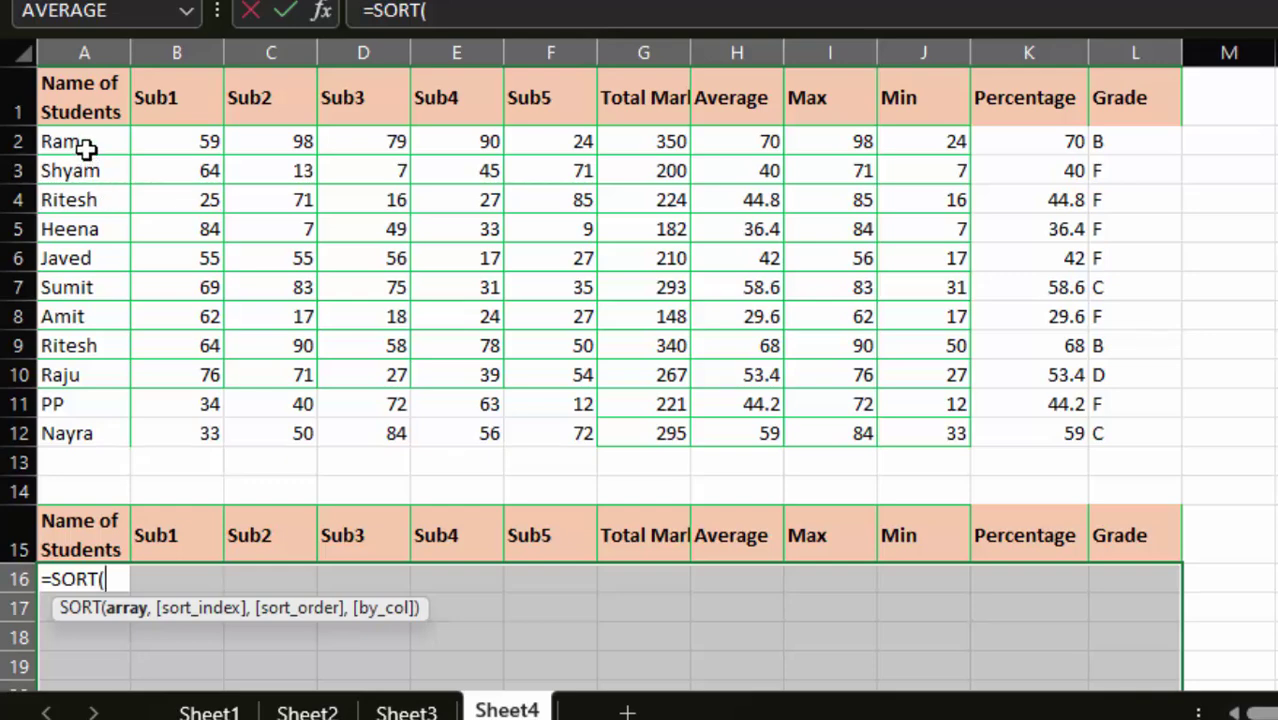
{"action": "mouse_move", "coordinate": [86, 148]}
{"action": "left_mouse_down"}
{"action": "mouse_move", "coordinate": [372, 266]}
{"action": "mouse_move", "coordinate": [1101, 437]}
{"action": "left_mouse_up"}
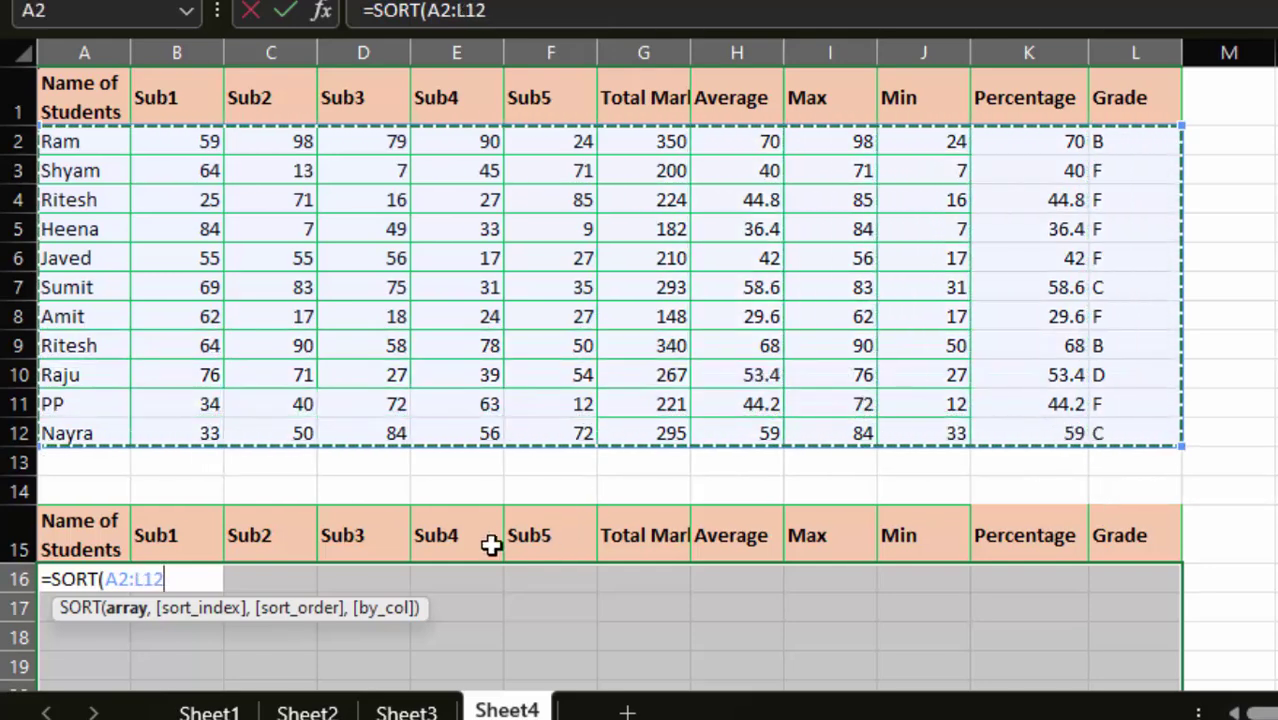
{"action": "type", "text": ")"}
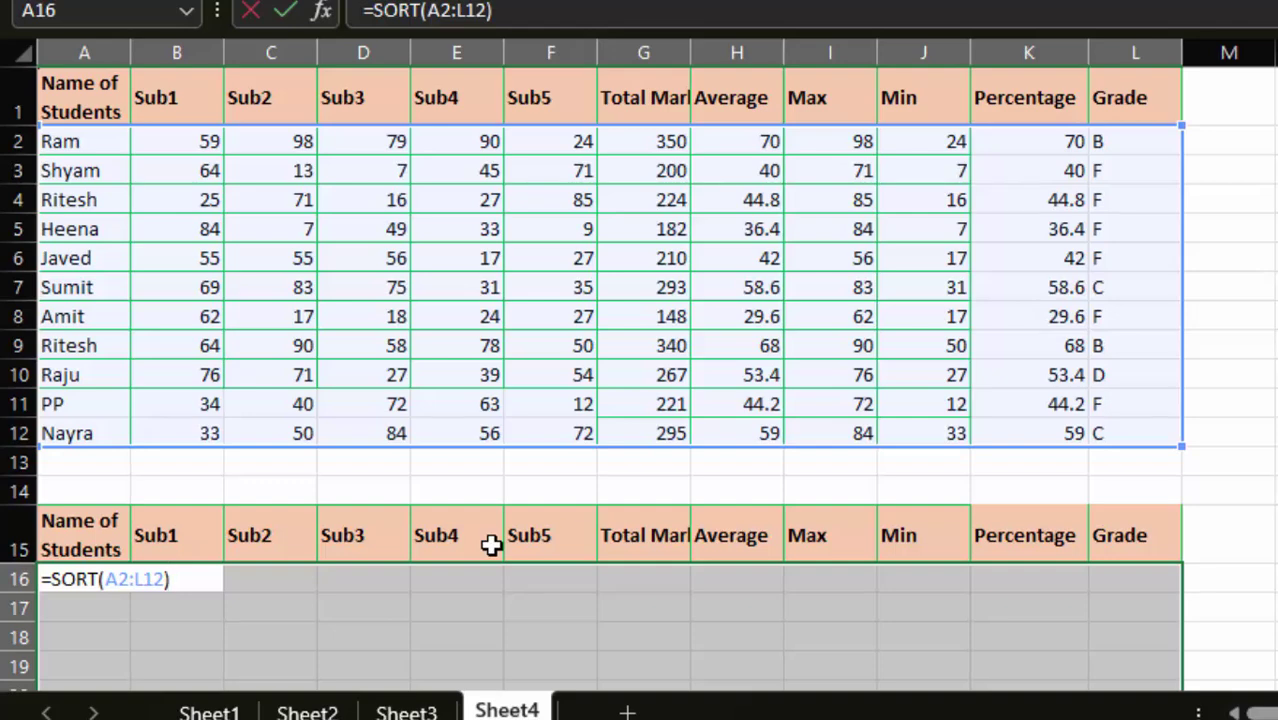
{"action": "key", "text": "ctrl+shift+Return"}
{"action": "scroll", "coordinate": [465, 543], "scroll_direction": "down", "scroll_amount": 2}
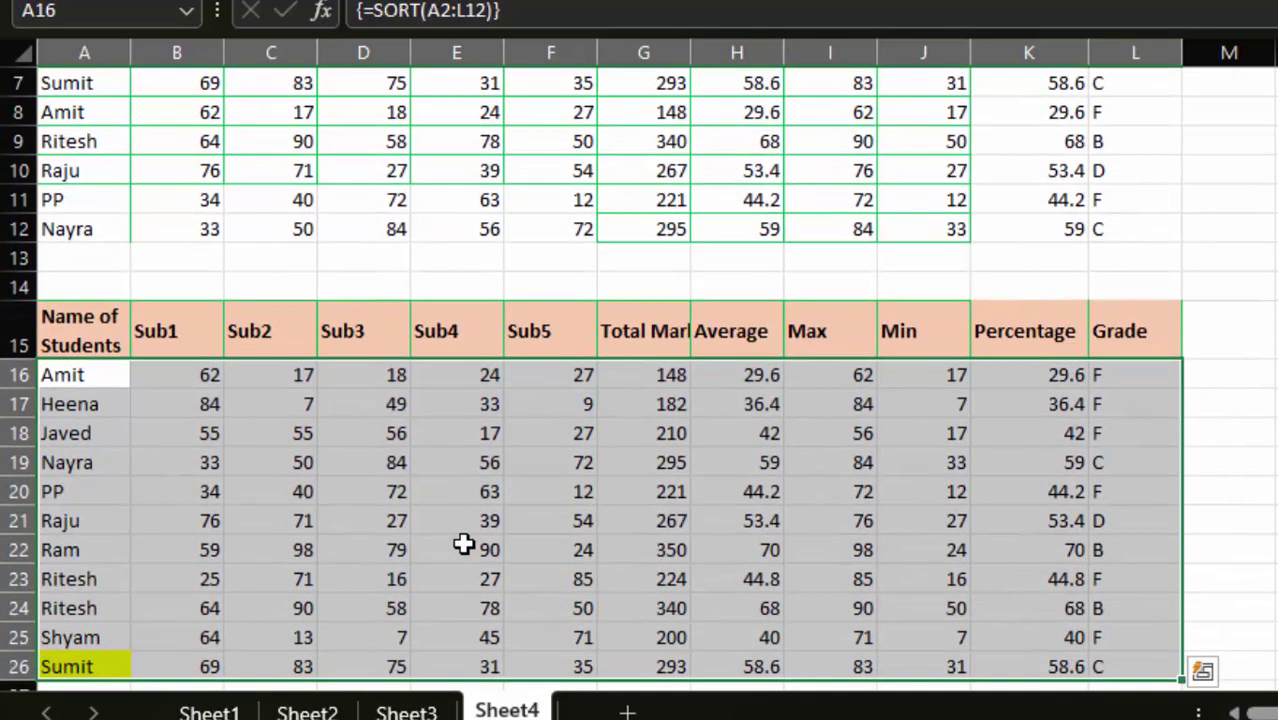
{"action": "scroll", "coordinate": [465, 543], "scroll_direction": "down", "scroll_amount": 2}
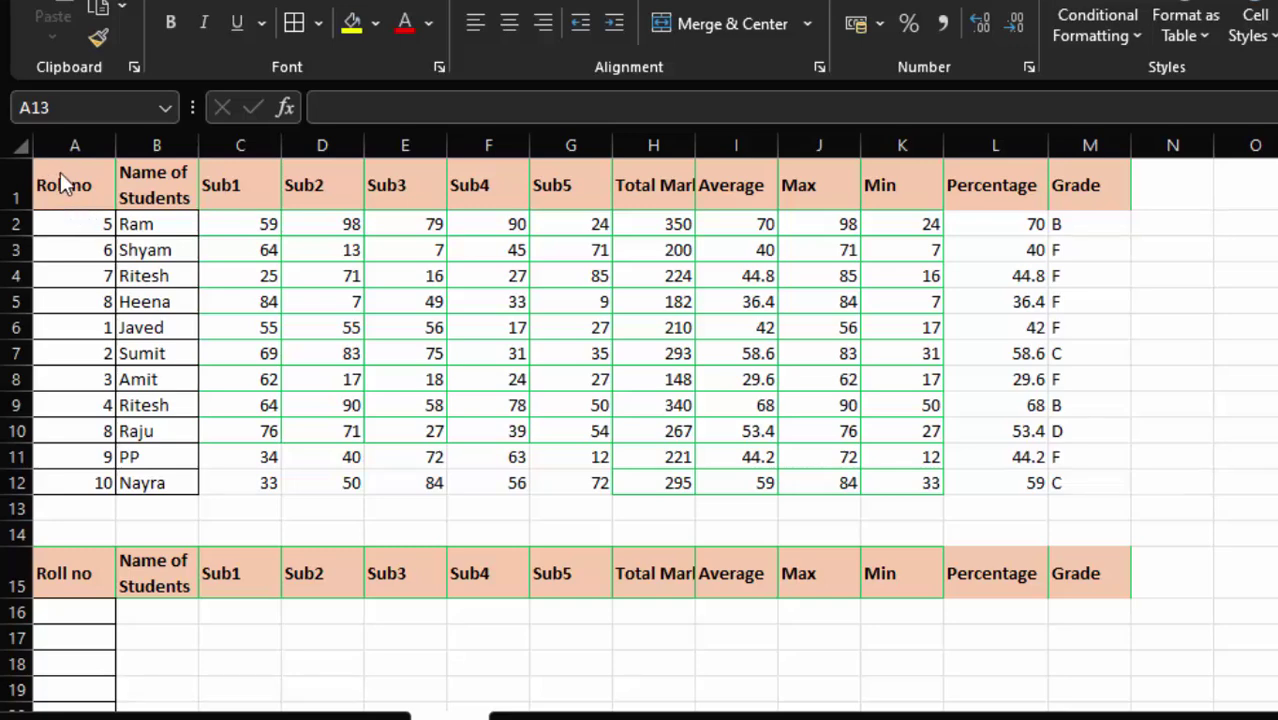
Check the Roll no column and its first five roll numbers, then go to cell A16.
{"action": "left_click", "coordinate": [71, 146]}
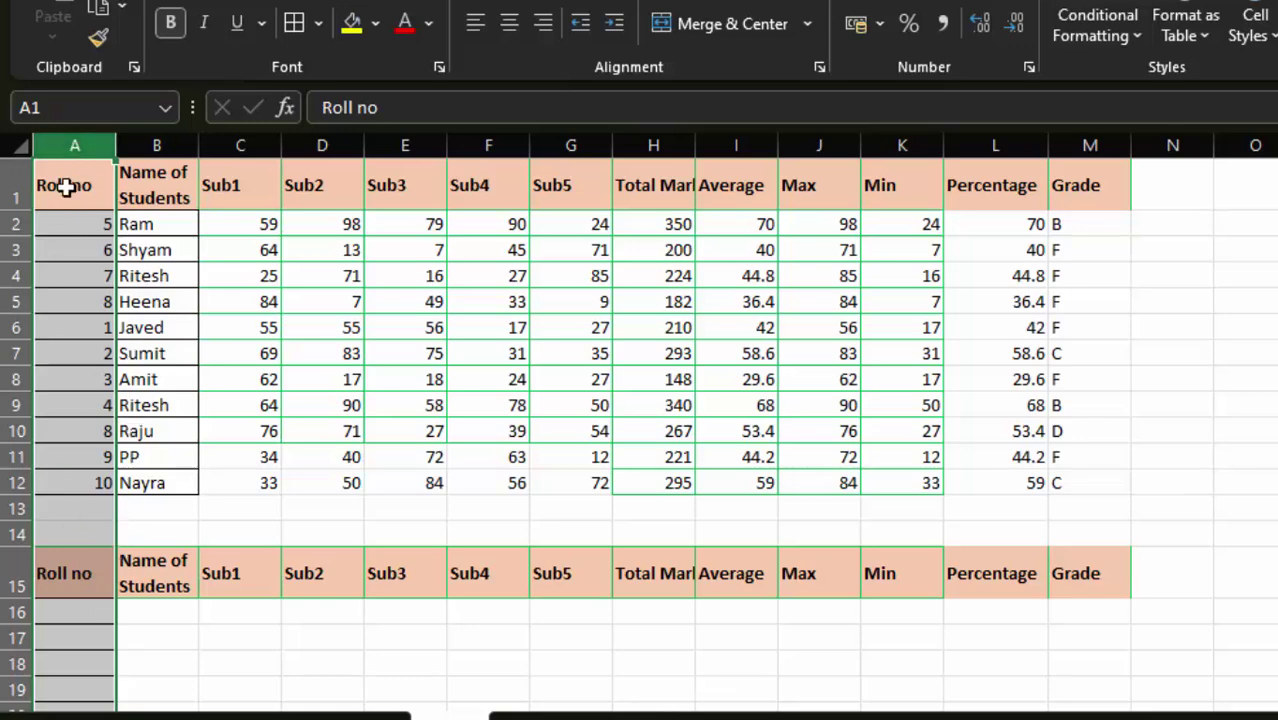
{"action": "left_click_drag", "start_coordinate": [72, 222], "coordinate": [50, 330]}
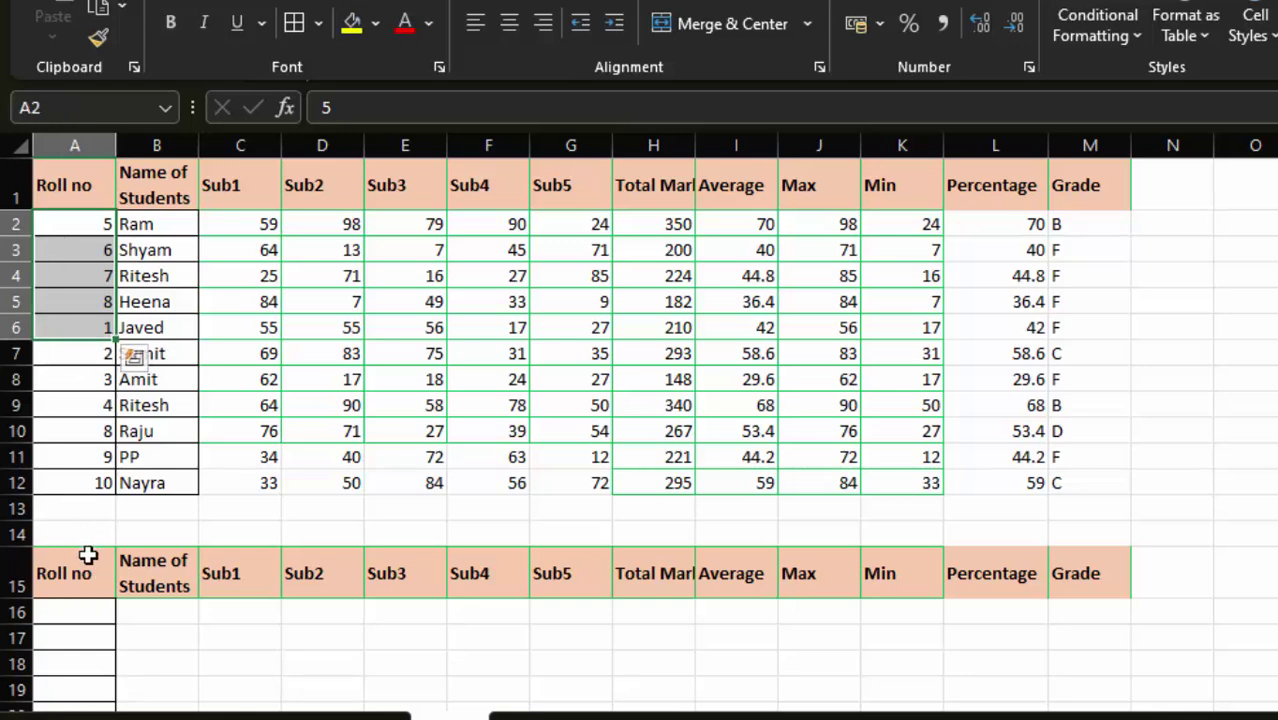
{"action": "left_click", "coordinate": [94, 614]}
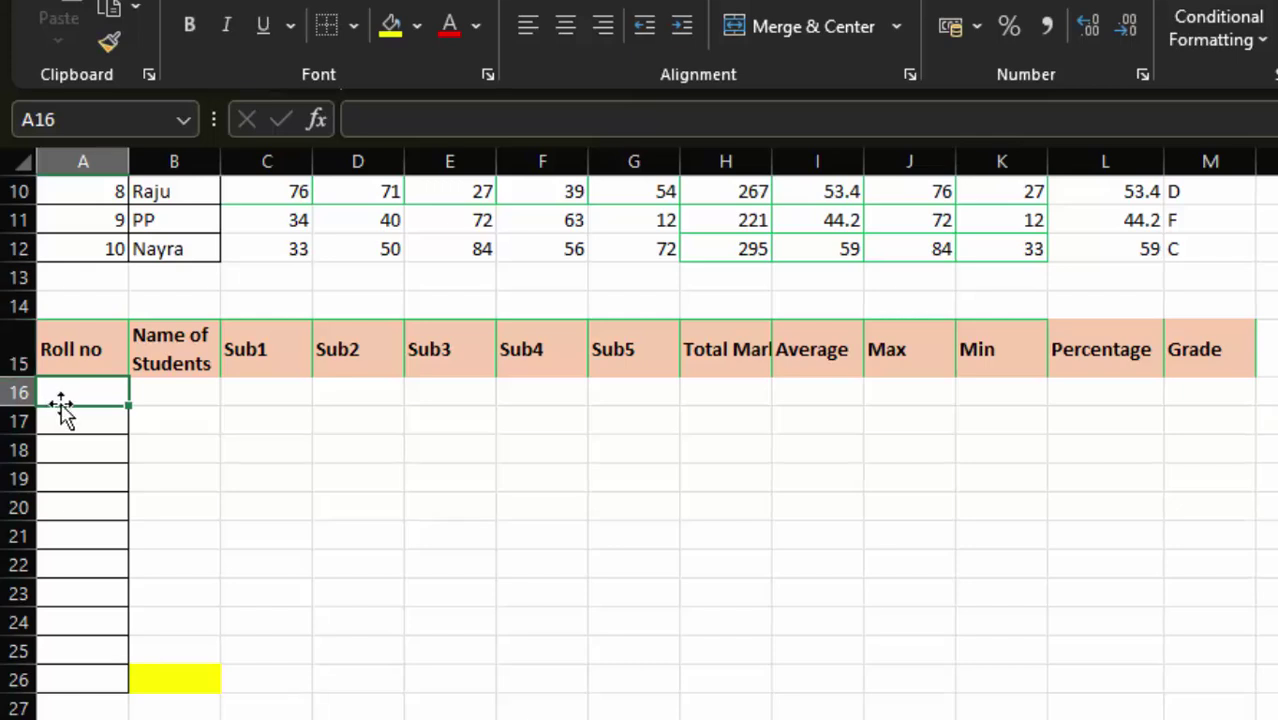
Select A16:M26 and enter {=SORT(A2:M12)} as an array formula, ordering students by Roll no.
{"action": "left_click_drag", "start_coordinate": [82, 397], "coordinate": [1180, 689]}
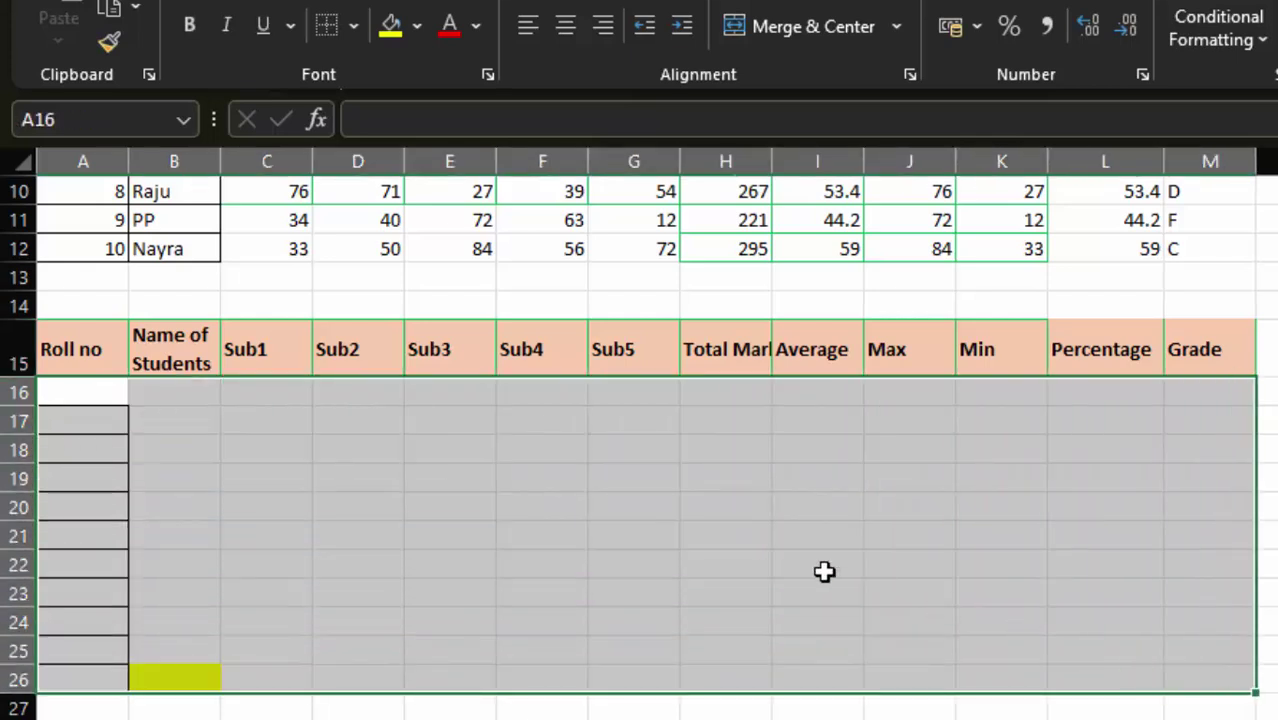
{"action": "type", "text": "=s"}
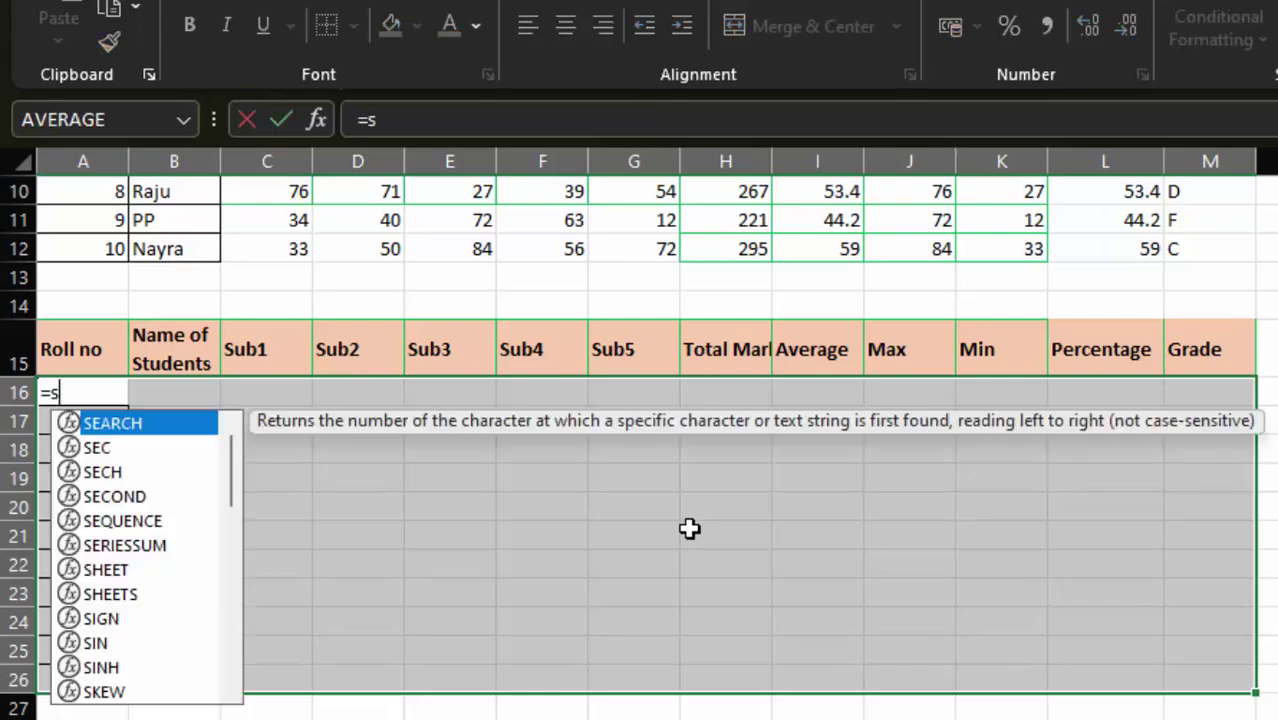
{"action": "type", "text": "ort"}
{"action": "key", "text": "Tab"}
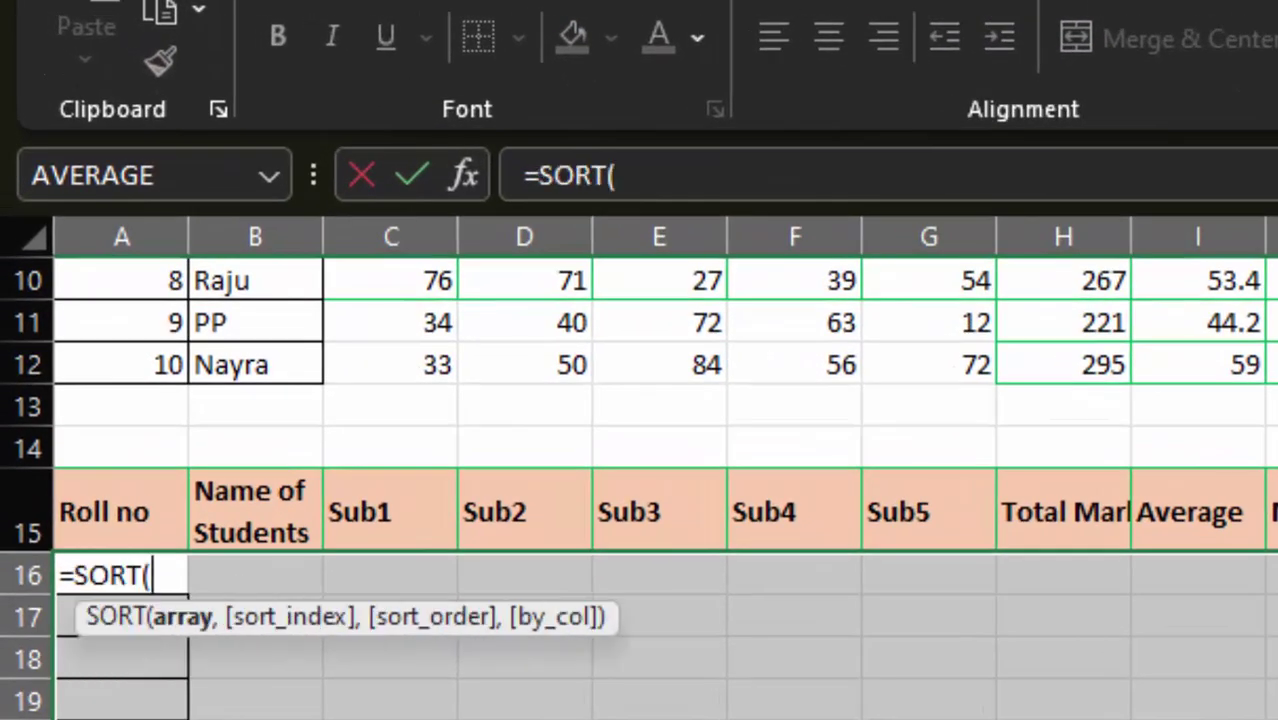
{"action": "scroll", "coordinate": [907, 685], "scroll_direction": "up", "scroll_amount": 3}
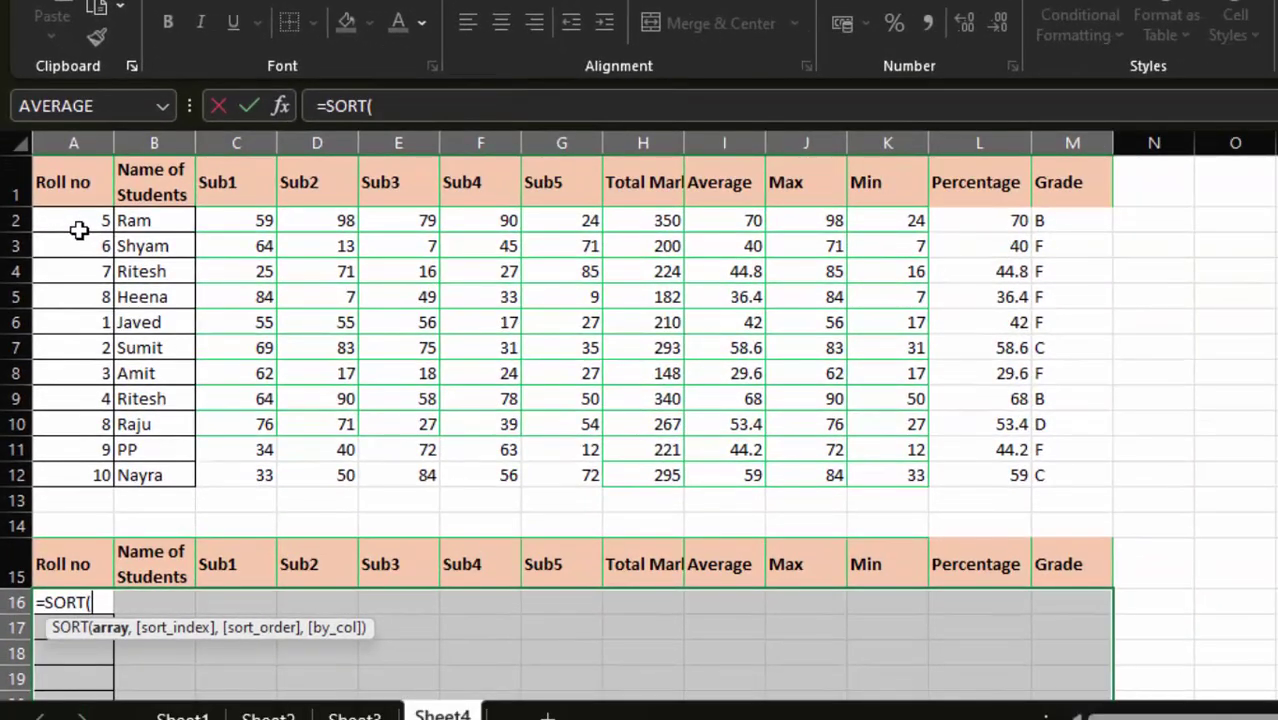
{"action": "mouse_move", "coordinate": [78, 230]}
{"action": "left_mouse_down"}
{"action": "mouse_move", "coordinate": [765, 422]}
{"action": "mouse_move", "coordinate": [1040, 477]}
{"action": "left_mouse_up"}
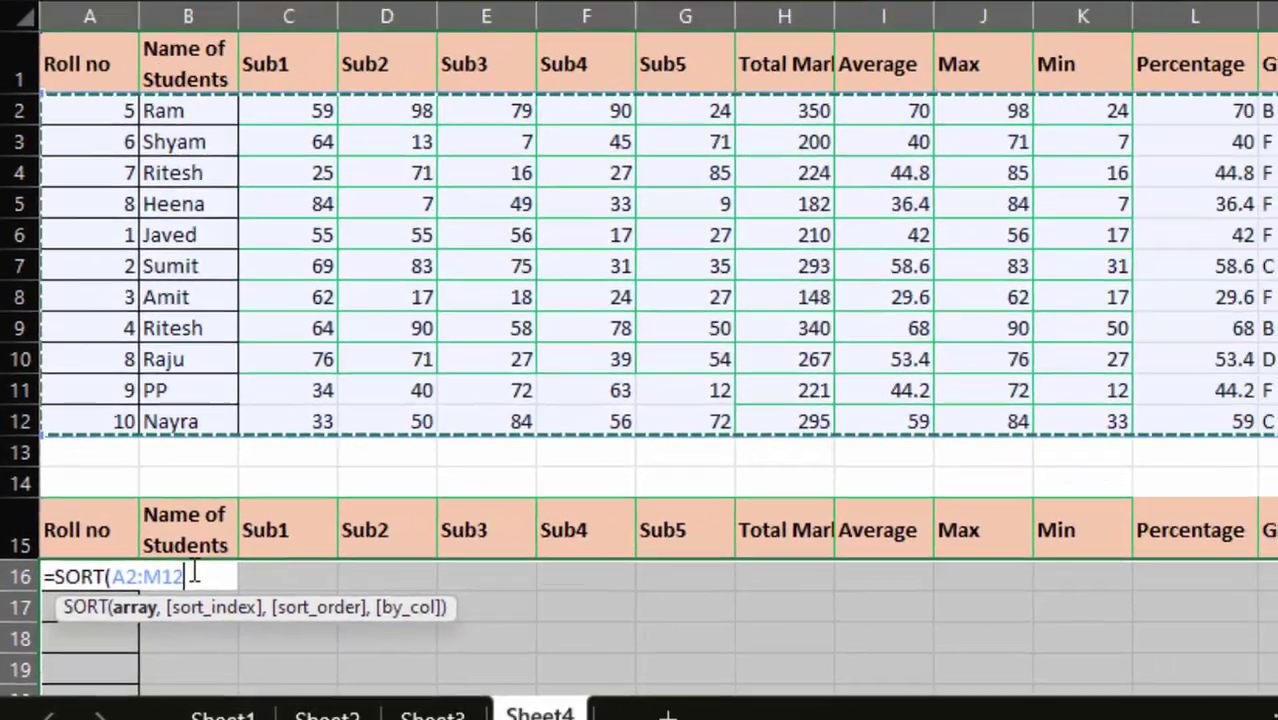
{"action": "type", "text": ")"}
{"action": "key", "text": "ctrl+shift+Return"}
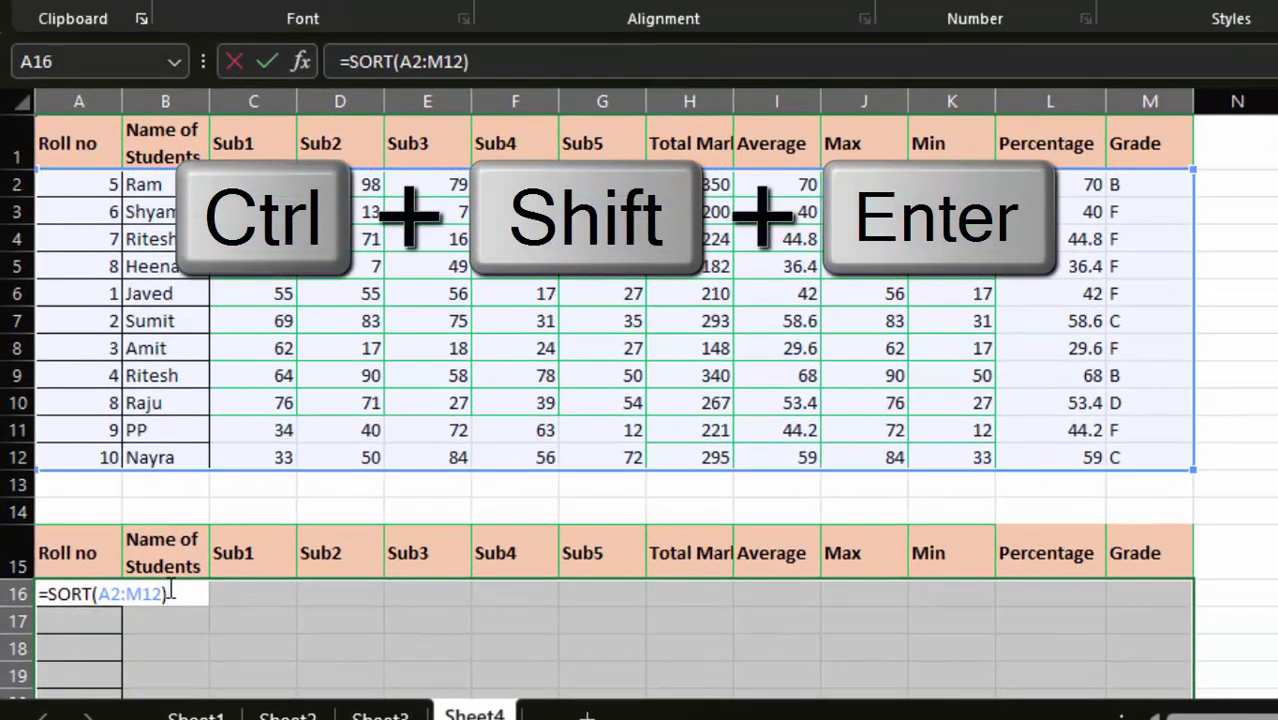
{"action": "key", "text": "ctrl+shift+Return"}
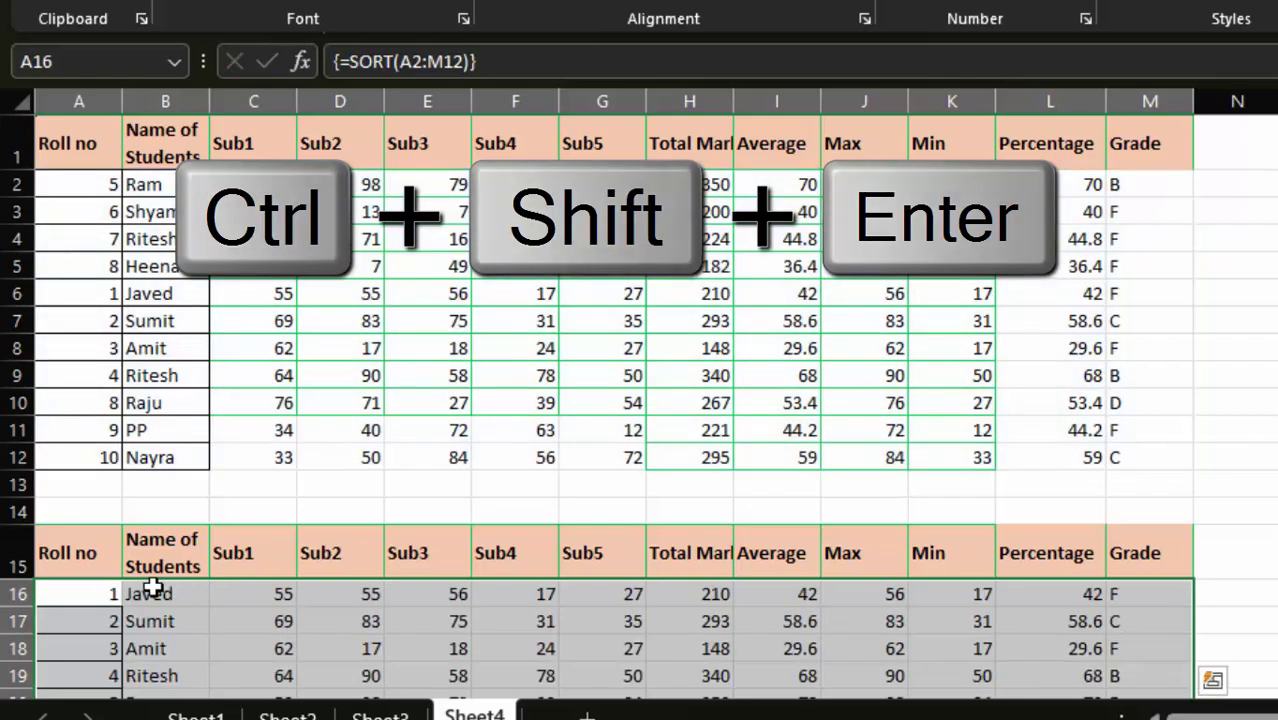
{"action": "scroll", "coordinate": [170, 590], "scroll_direction": "down", "scroll_amount": 1}
{"action": "scroll", "coordinate": [177, 481], "scroll_direction": "up", "scroll_amount": 1}
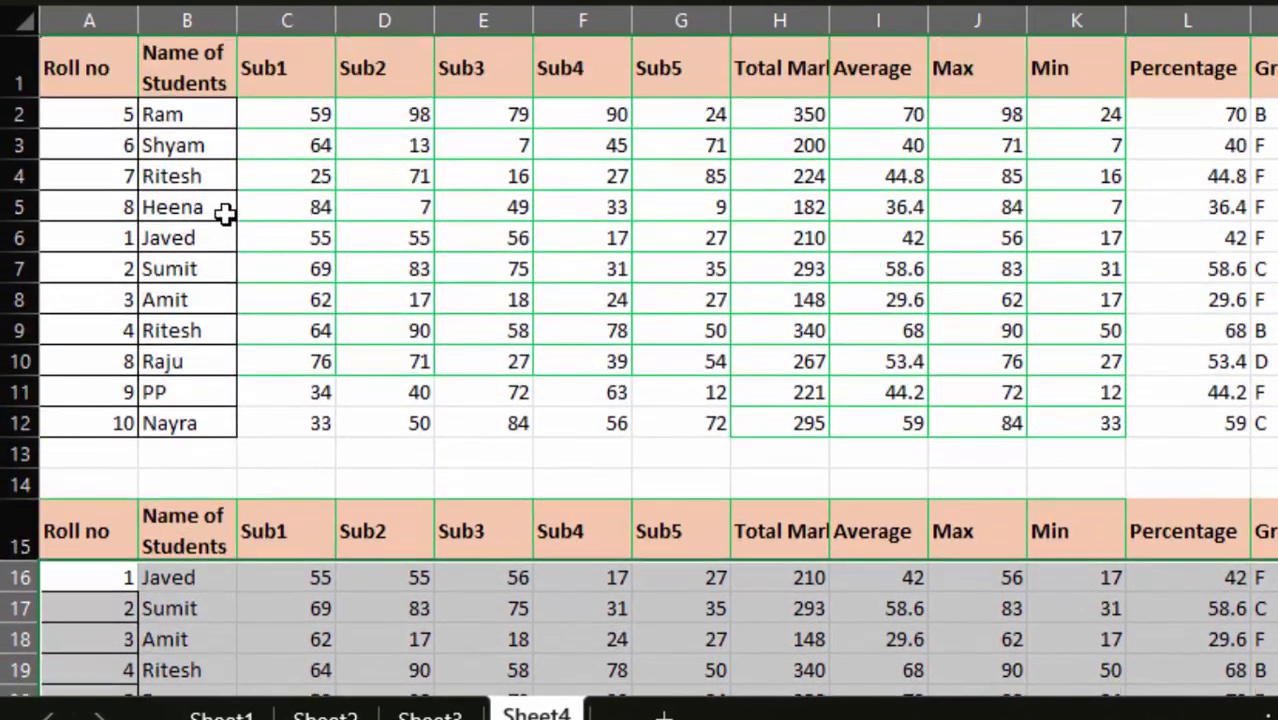
{"action": "scroll", "coordinate": [203, 661], "scroll_direction": "down", "scroll_amount": 1}
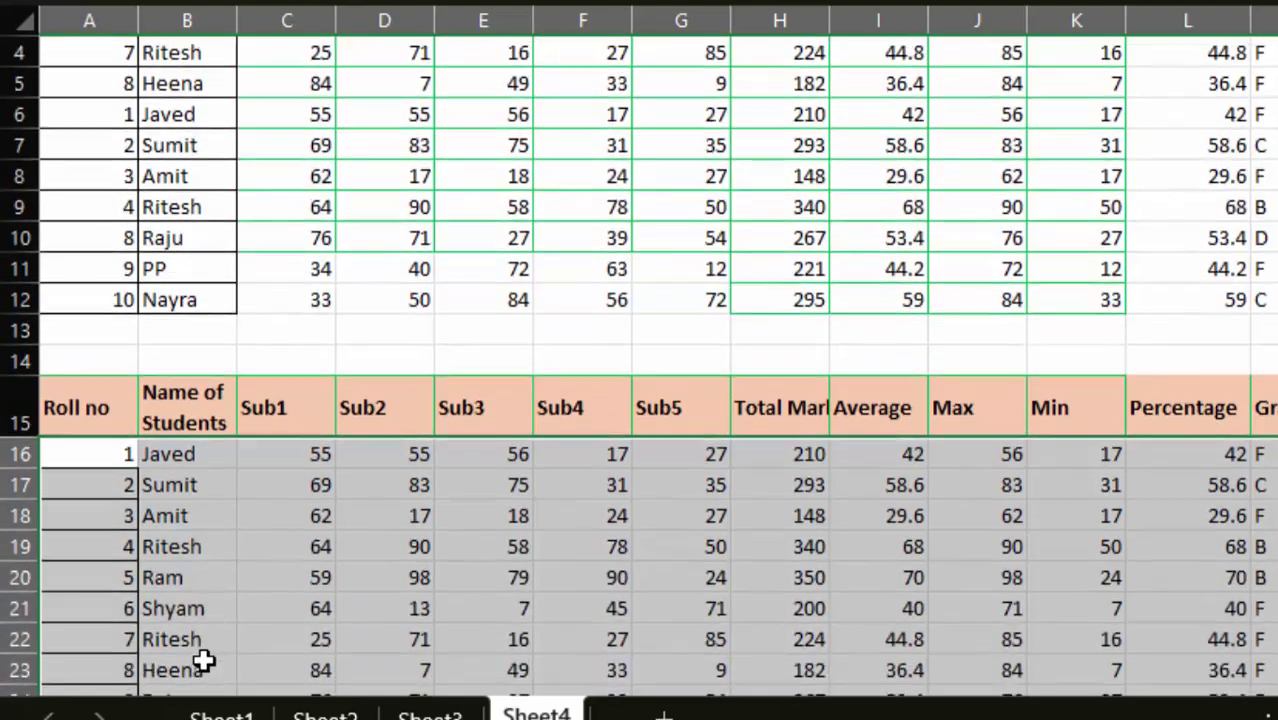
{"action": "scroll", "coordinate": [205, 659], "scroll_direction": "down", "scroll_amount": 1}
{"action": "scroll", "coordinate": [205, 679], "scroll_direction": "down", "scroll_amount": 1}
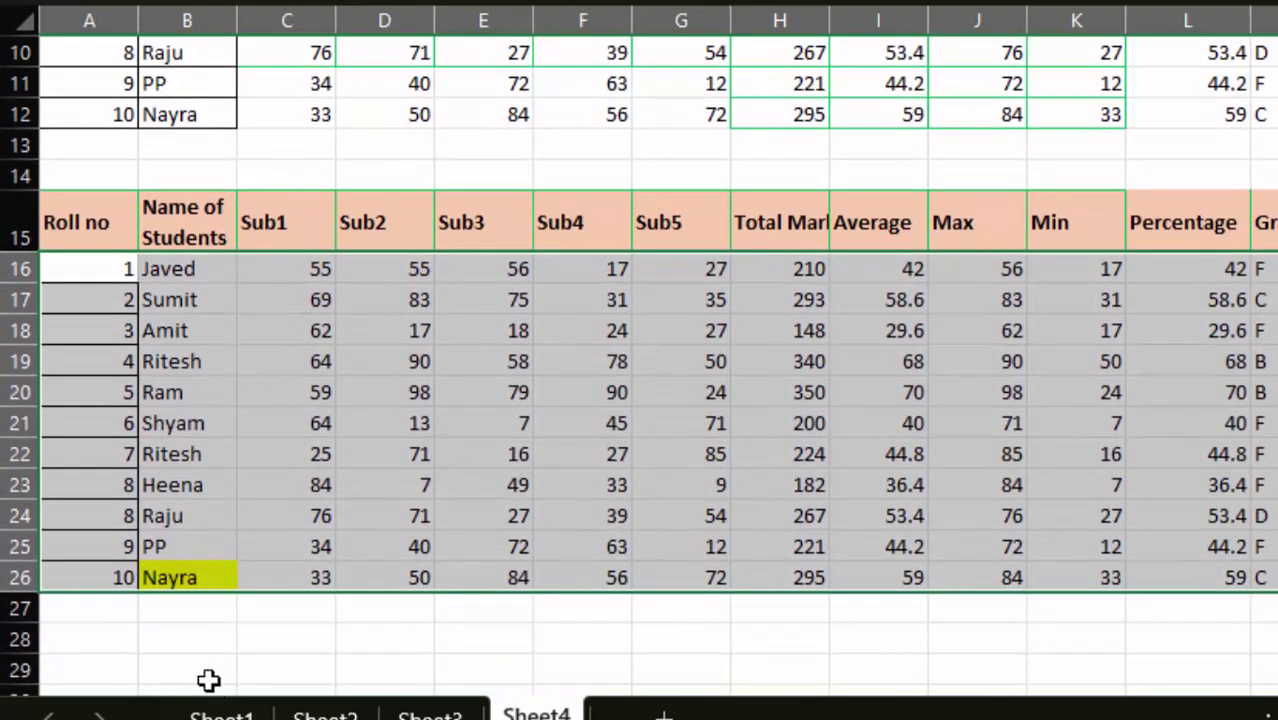
{"action": "scroll", "coordinate": [205, 677], "scroll_direction": "up", "scroll_amount": 1}
{"action": "scroll", "coordinate": [118, 495], "scroll_direction": "up", "scroll_amount": 1}
{"action": "scroll", "coordinate": [100, 514], "scroll_direction": "up", "scroll_amount": 1}
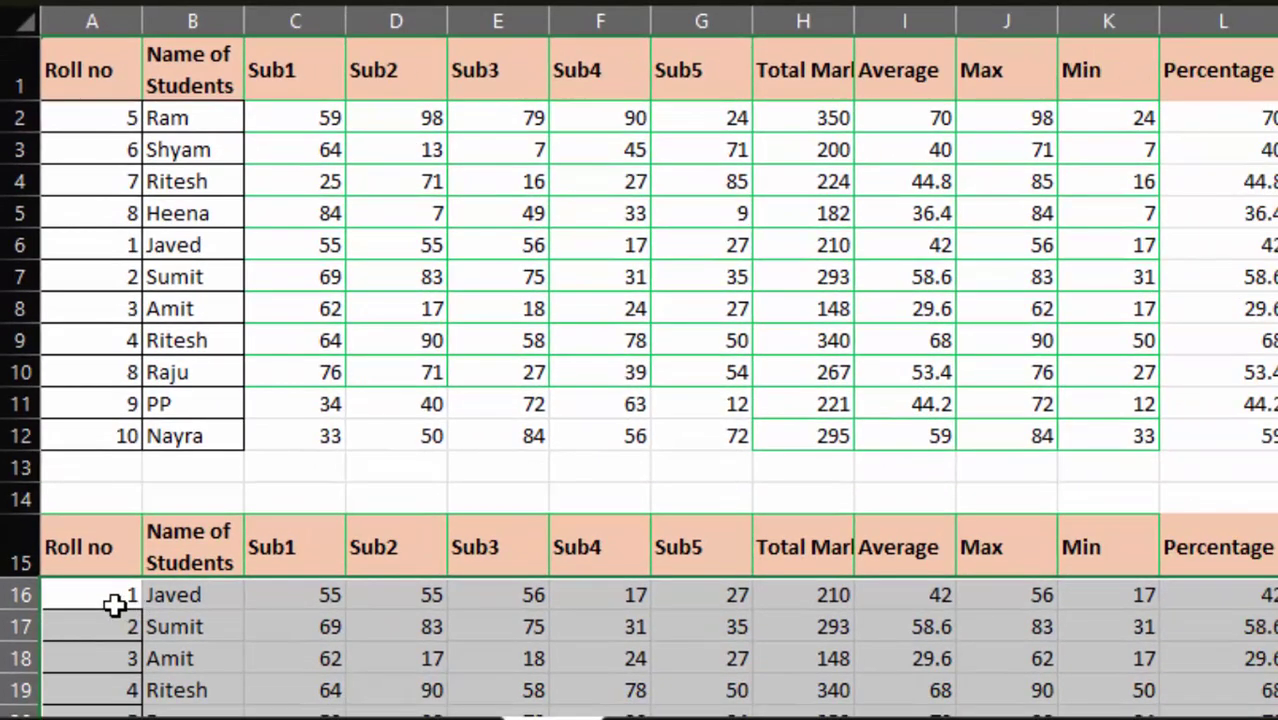
{"action": "left_click", "coordinate": [115, 604]}
{"action": "left_click", "coordinate": [112, 627]}
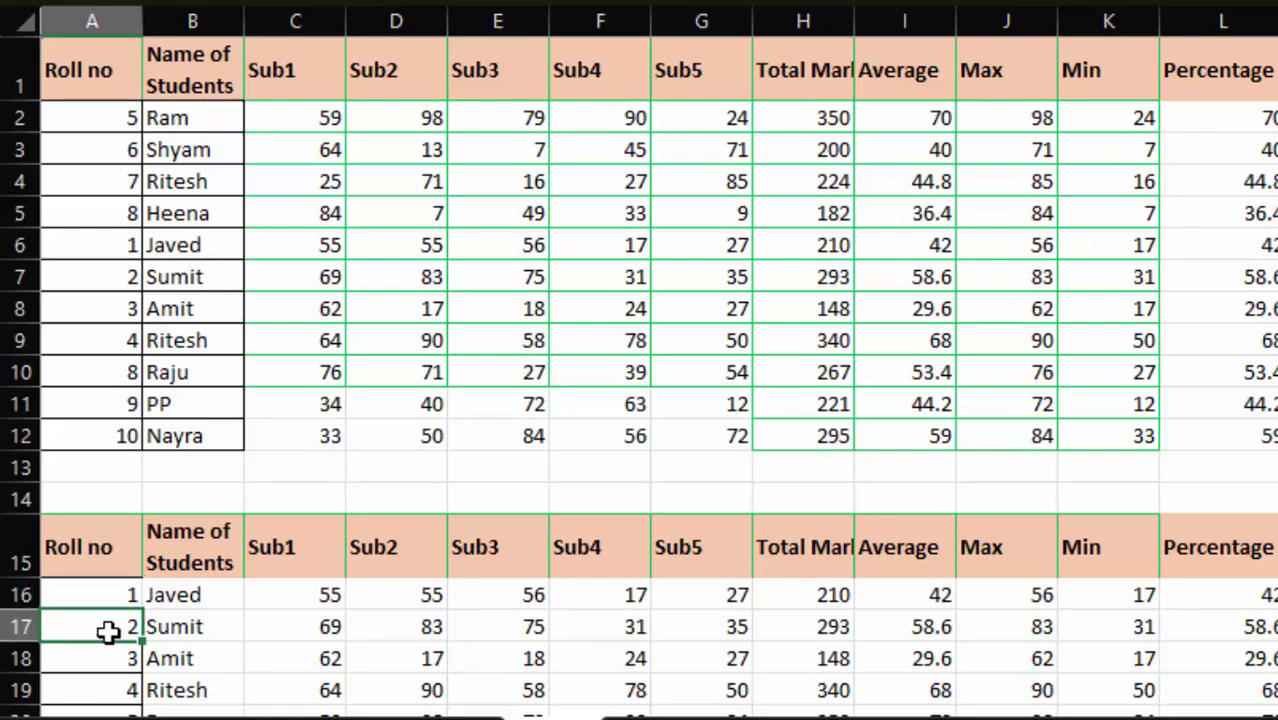
{"action": "scroll", "coordinate": [165, 650], "scroll_direction": "down", "scroll_amount": 2}
{"action": "scroll", "coordinate": [170, 665], "scroll_direction": "up", "scroll_amount": 2}
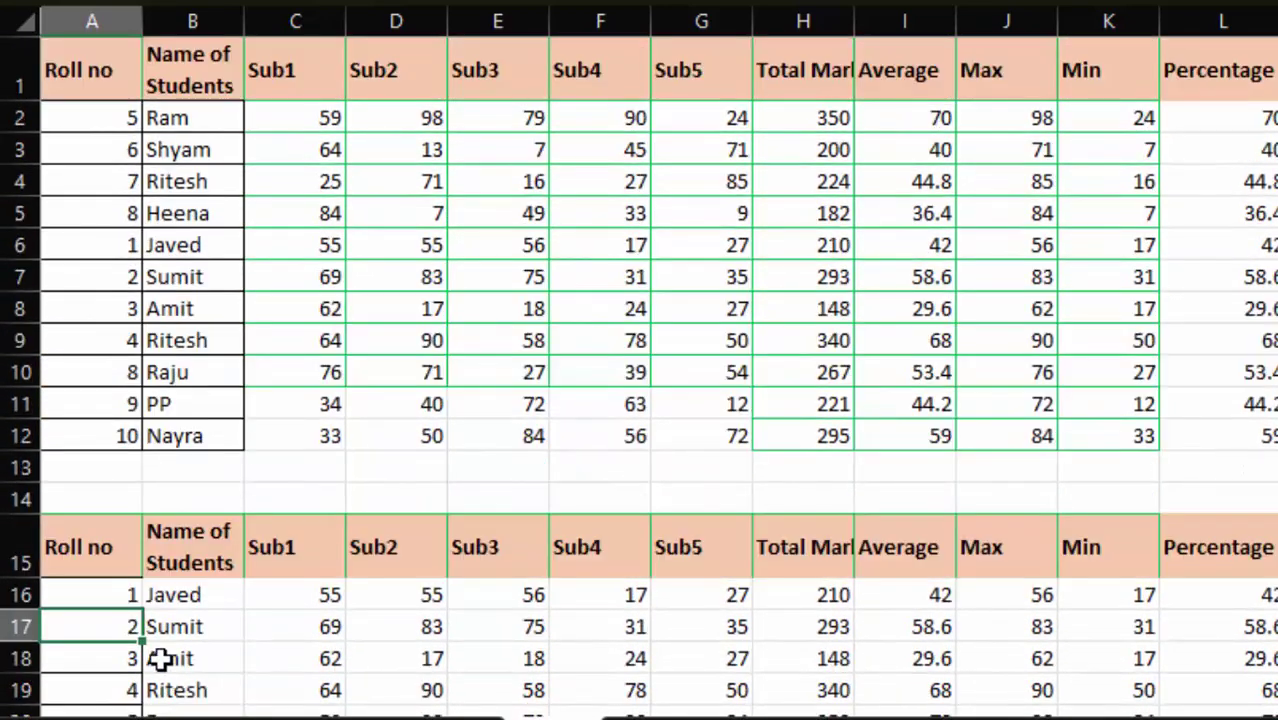